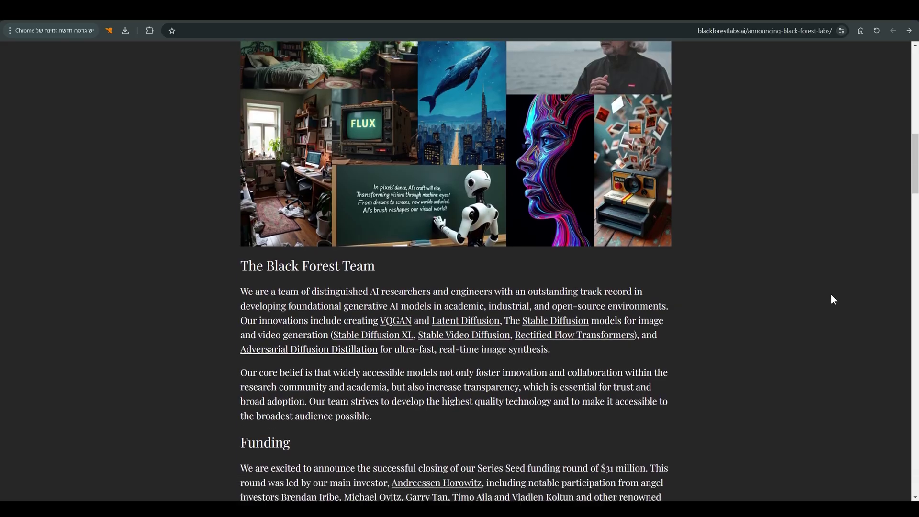
Highlight the FLUX.1 [pro], [dev] and [schnell] bullets and the schnell Apache2.0 licence mention
scroll(830, 294, "down", 10)
scroll(832, 302, "down", 2)
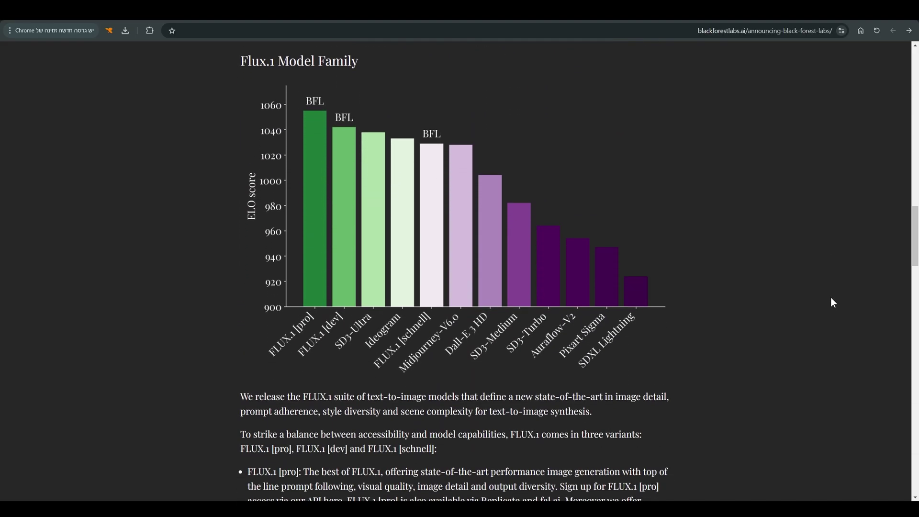
scroll(770, 307, "down", 4)
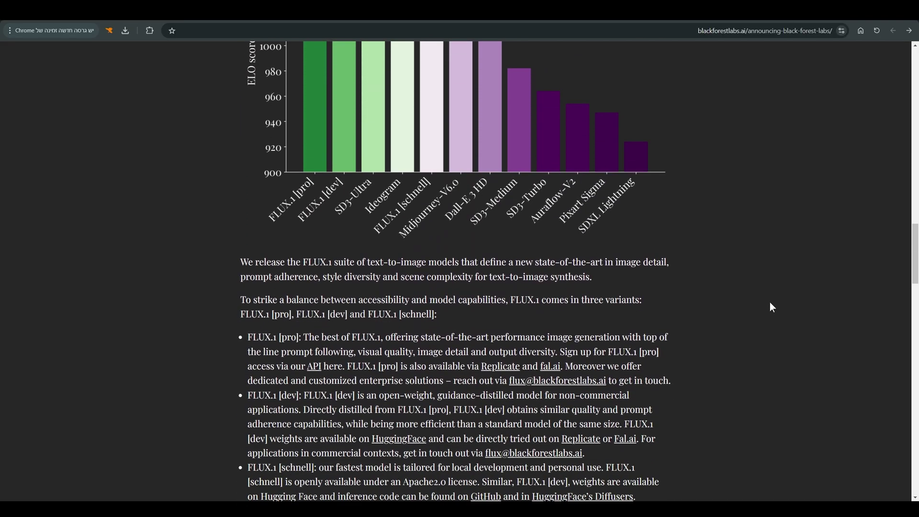
scroll(767, 306, "down", 1)
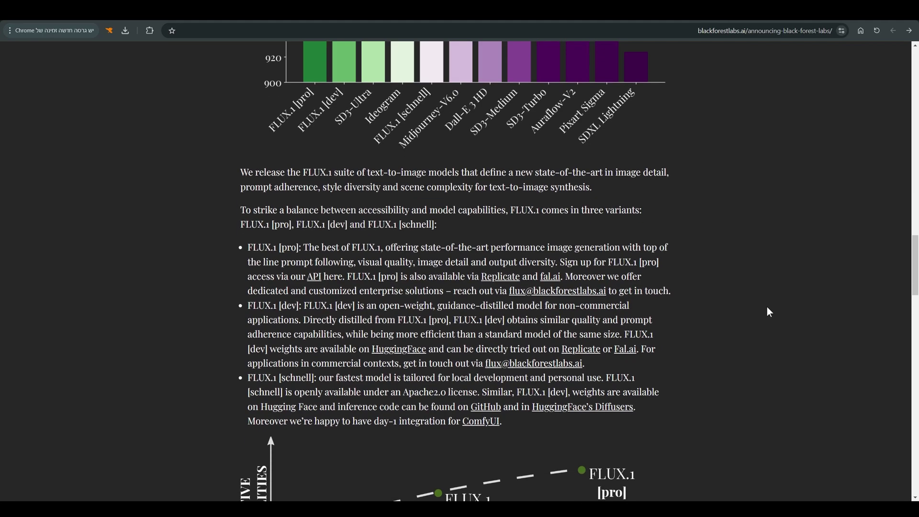
left_click_drag(245, 243, 317, 248)
left_click(249, 304)
left_click_drag(249, 304, 300, 305)
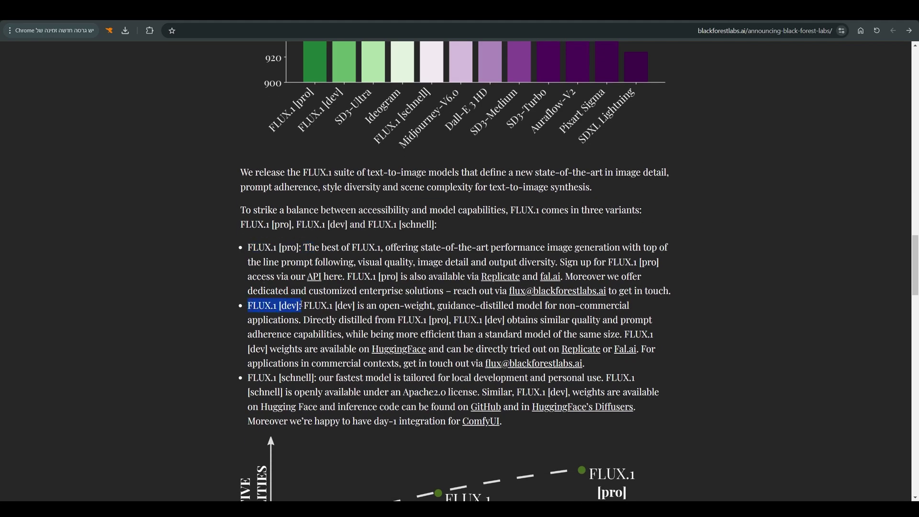
left_click_drag(246, 374, 319, 379)
left_click(298, 379)
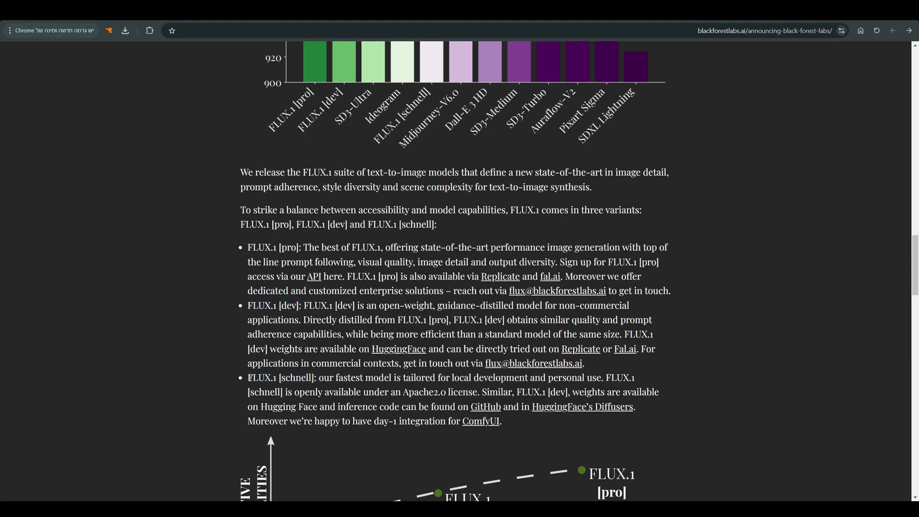
left_click_drag(248, 377, 549, 407)
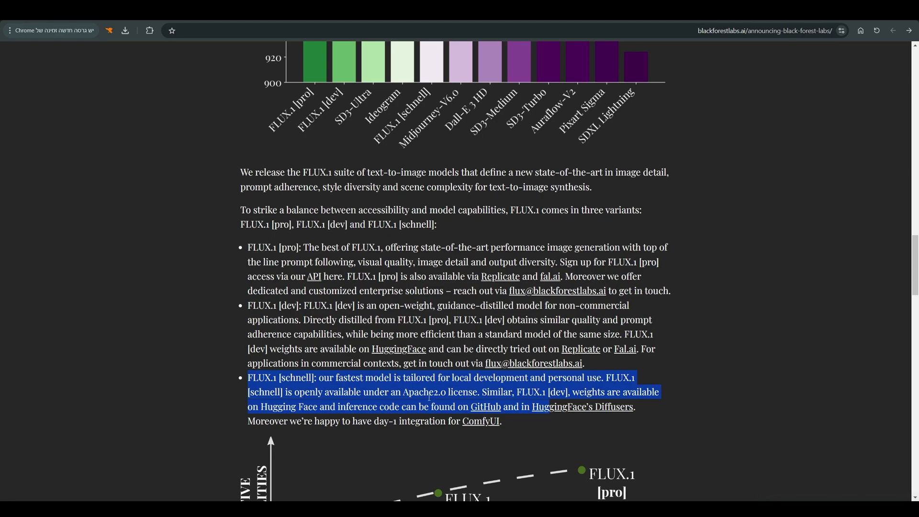
left_click_drag(401, 393, 479, 395)
Read further through the announcement and pan around the shown ComfyUI node workflow
scroll(627, 372, "down", 8)
scroll(630, 375, "up", 18)
scroll(631, 376, "up", 20)
scroll(630, 376, "down", 5)
scroll(630, 378, "up", 5)
scroll(538, 377, "down", 2)
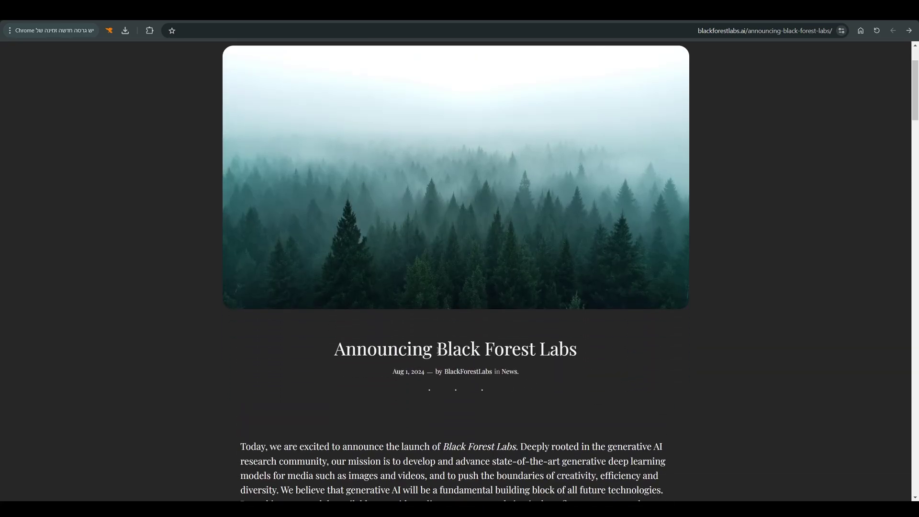
left_click_drag(439, 349, 593, 354)
scroll(605, 359, "down", 3)
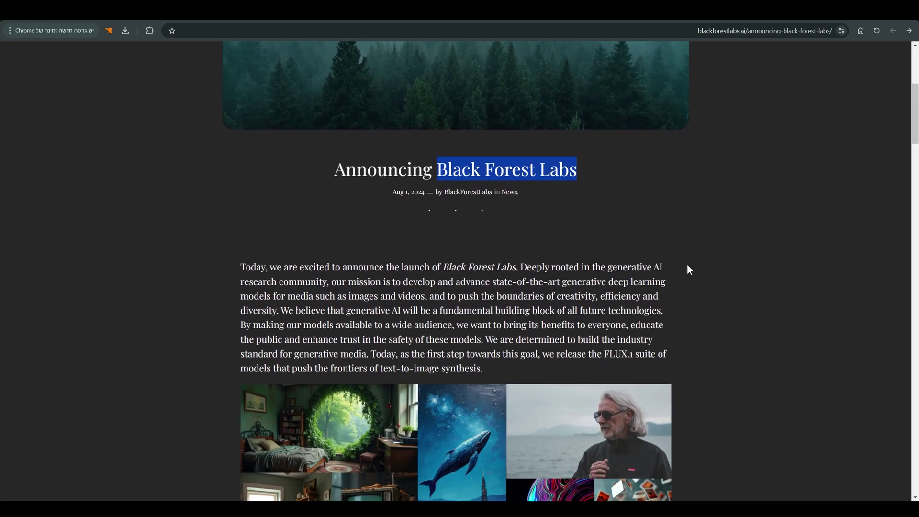
scroll(726, 283, "down", 2)
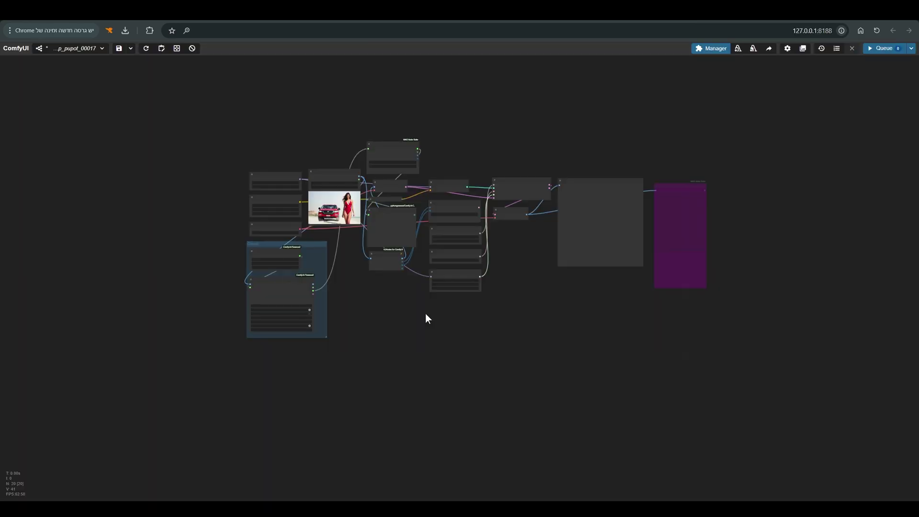
scroll(425, 313, "up", 5)
scroll(414, 315, "up", 3)
left_click_drag(397, 295, 383, 444)
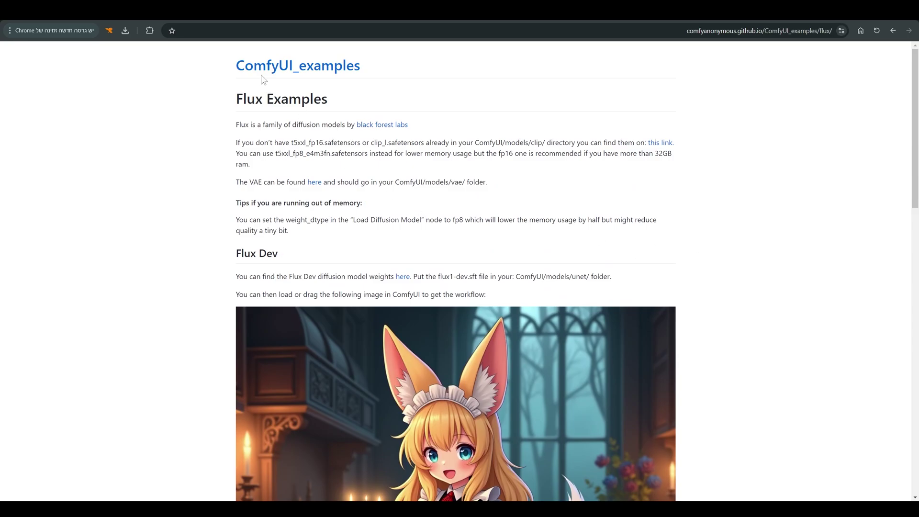
left_click_drag(230, 68, 387, 69)
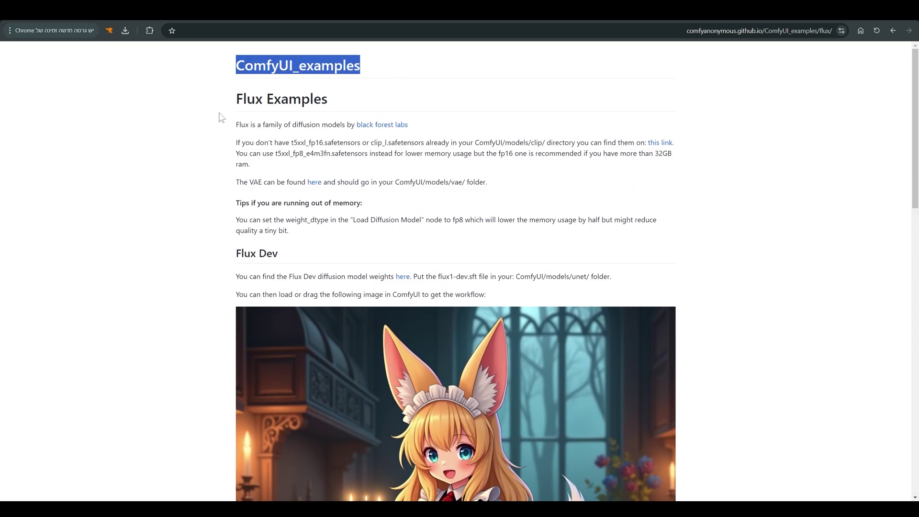
left_click_drag(221, 111, 333, 110)
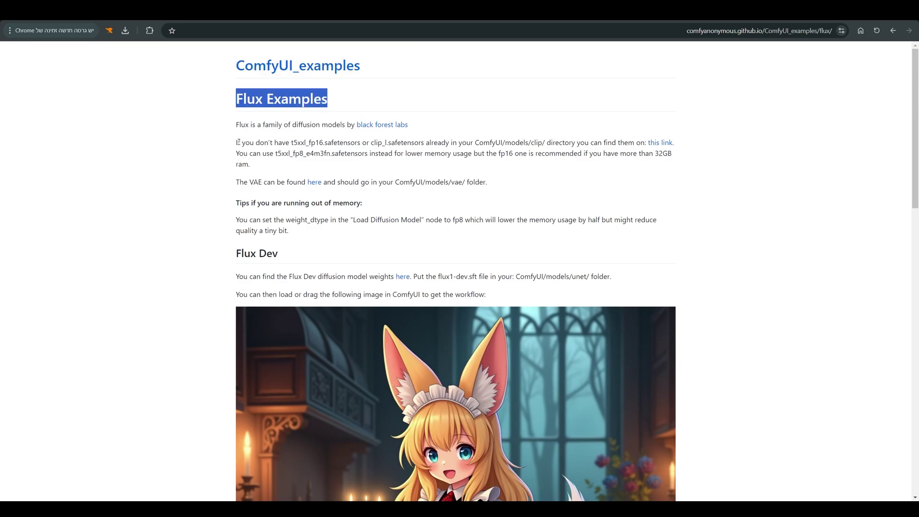
left_click(802, 149)
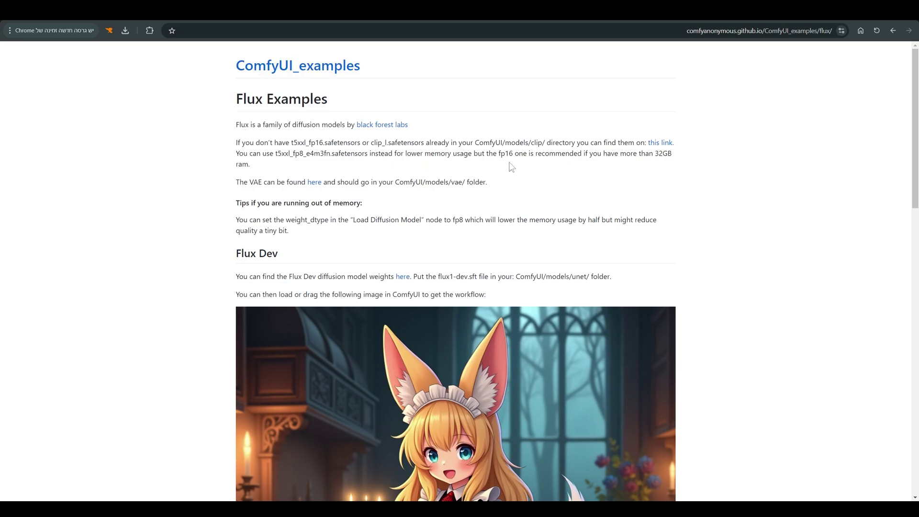
mouse_move(290, 143)
left_mouse_down()
mouse_move(361, 143)
mouse_move(267, 153)
mouse_move(277, 153)
left_mouse_up()
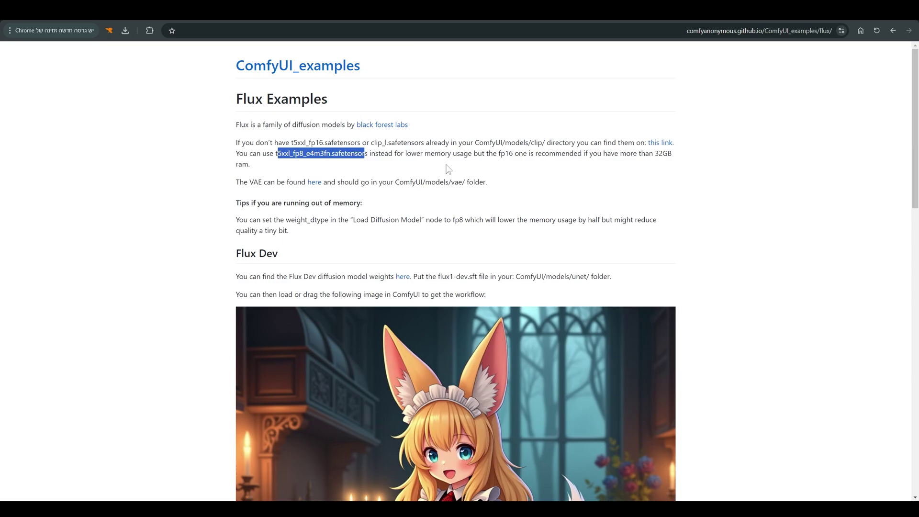
left_click_drag(368, 142, 418, 143)
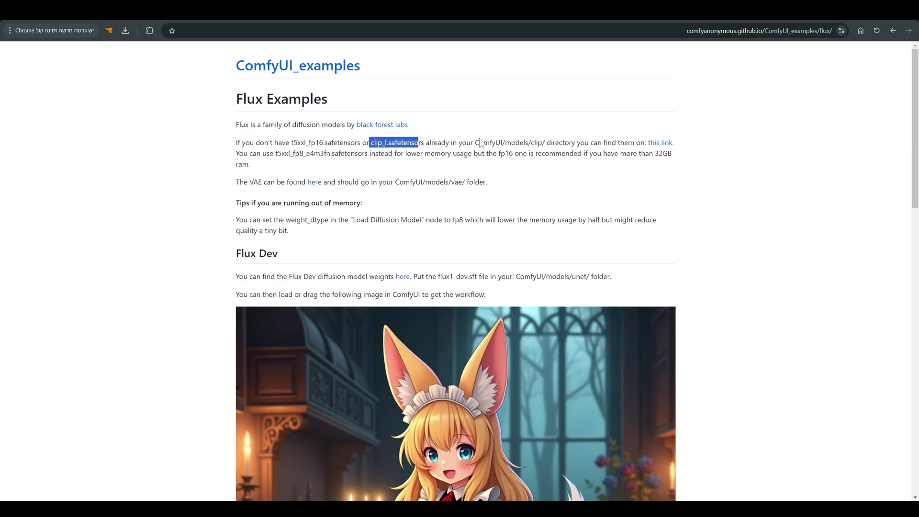
left_click_drag(474, 142, 544, 142)
left_click(661, 142)
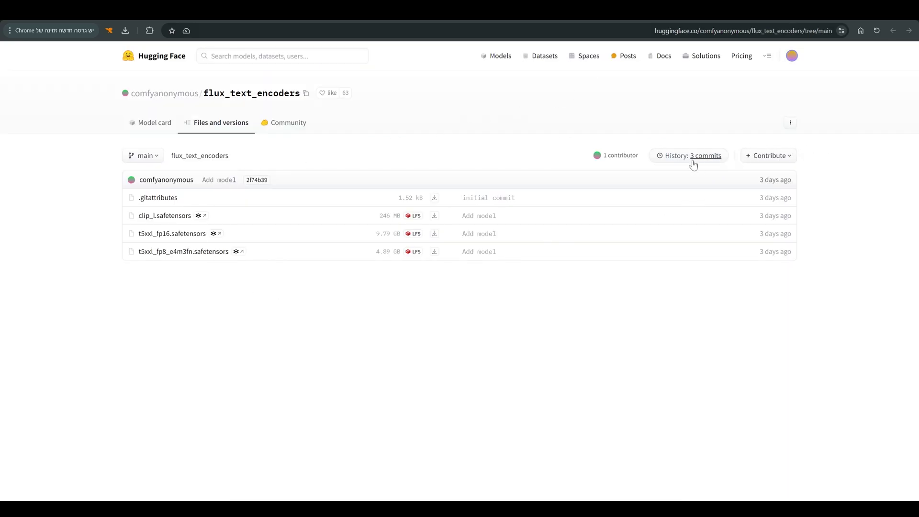
left_click(191, 234)
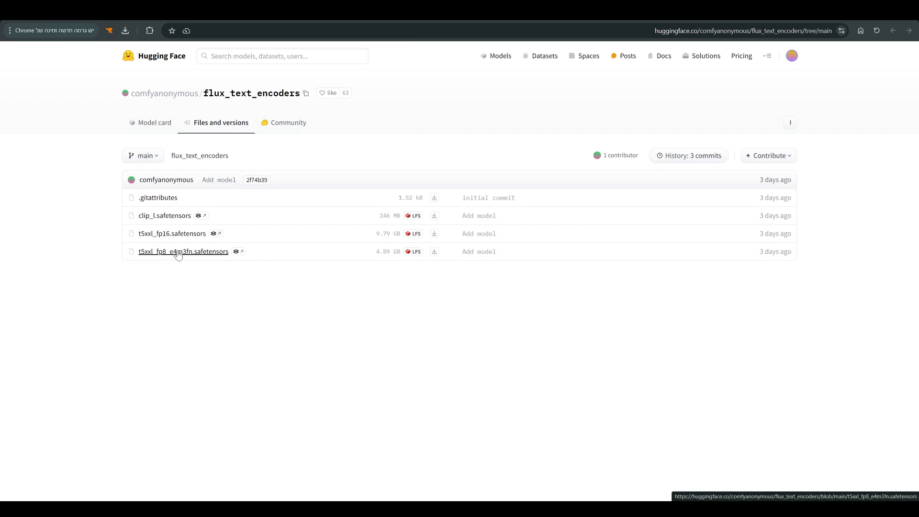
key("alt+Left")
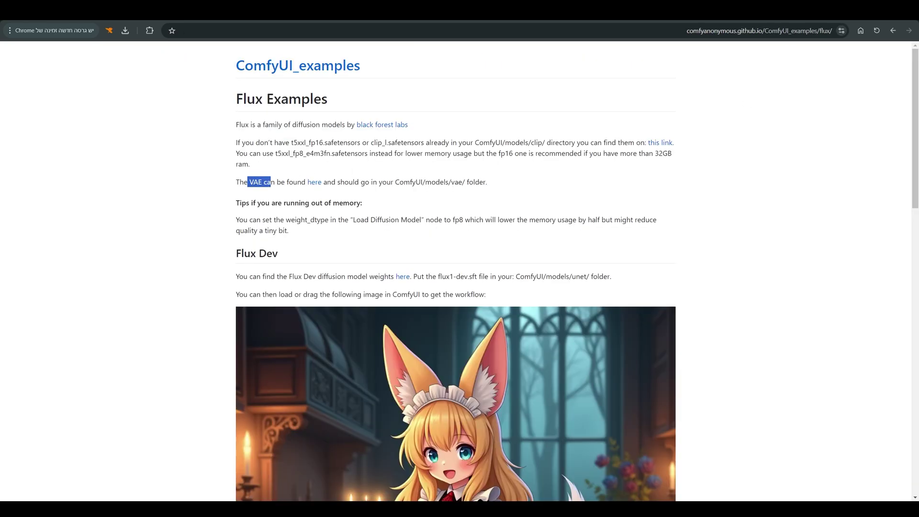
key("alt+Right")
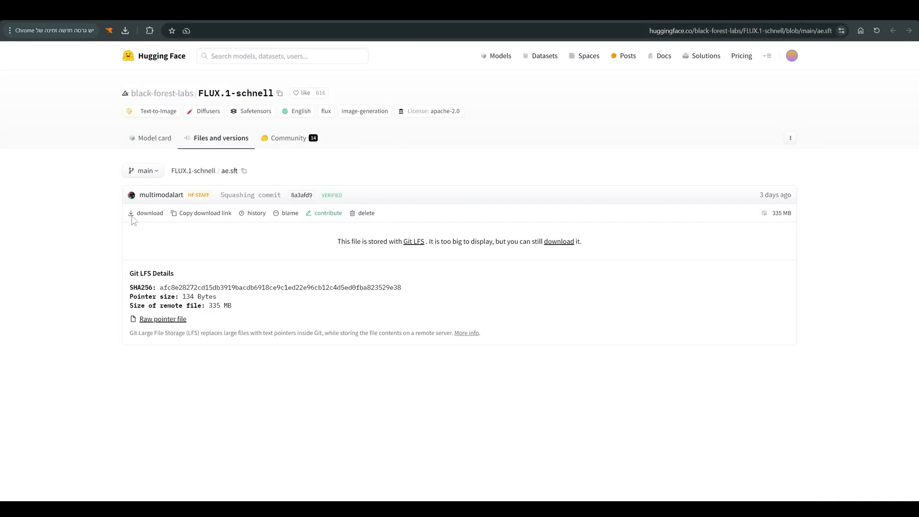
key("alt+Left")
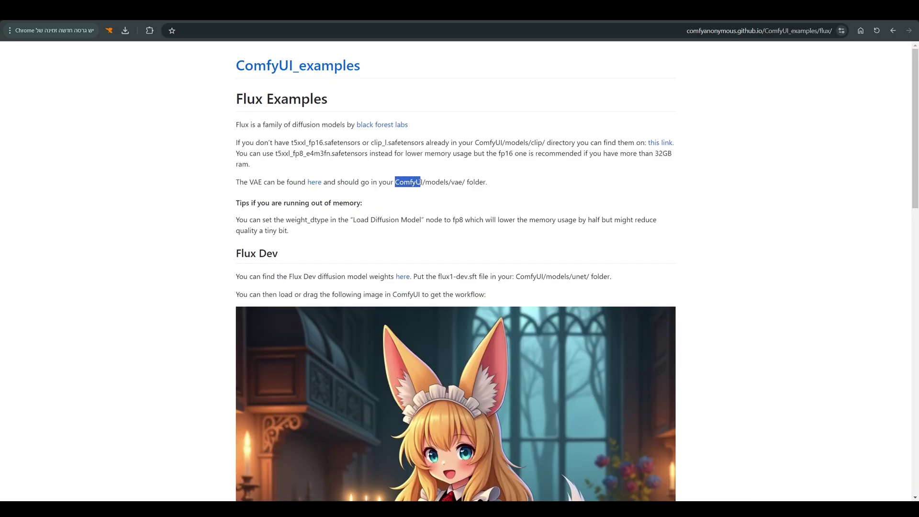
left_click_drag(420, 182, 460, 181)
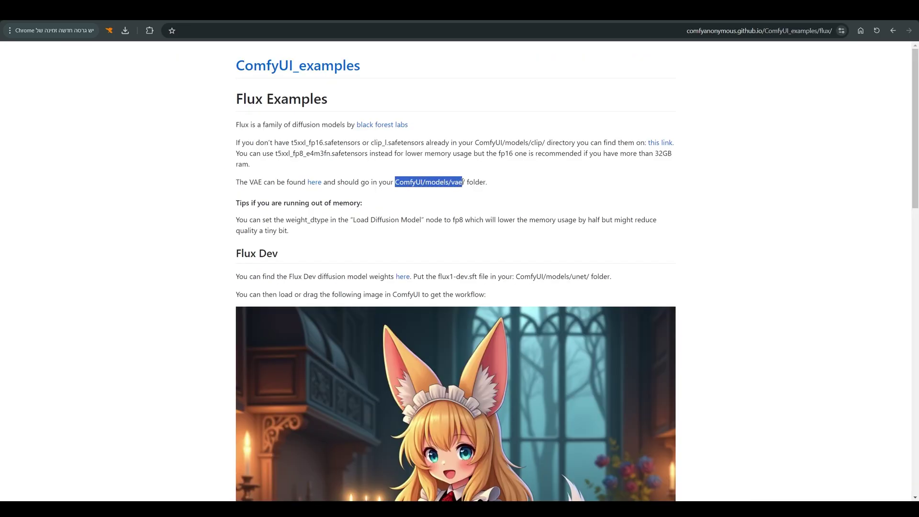
Highlight the Flux Schnell heading and the ComfyUI/models/unet/ folder path for its weights
scroll(621, 202, "down", 7)
scroll(622, 202, "up", 4)
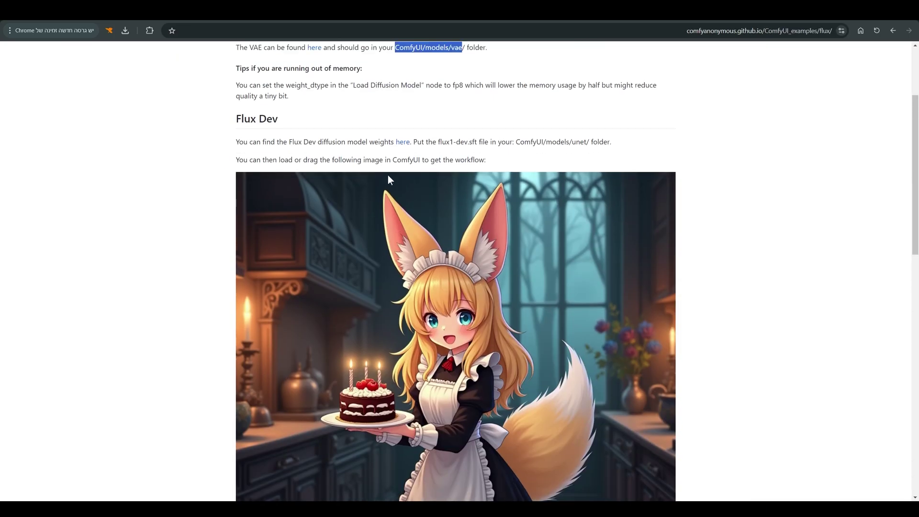
left_click_drag(233, 120, 331, 129)
scroll(365, 134, "down", 8)
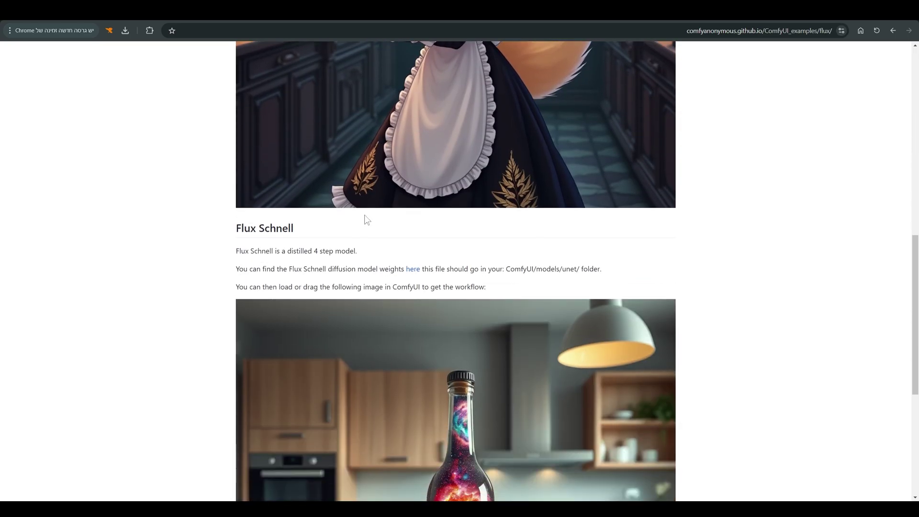
left_click_drag(236, 229, 292, 229)
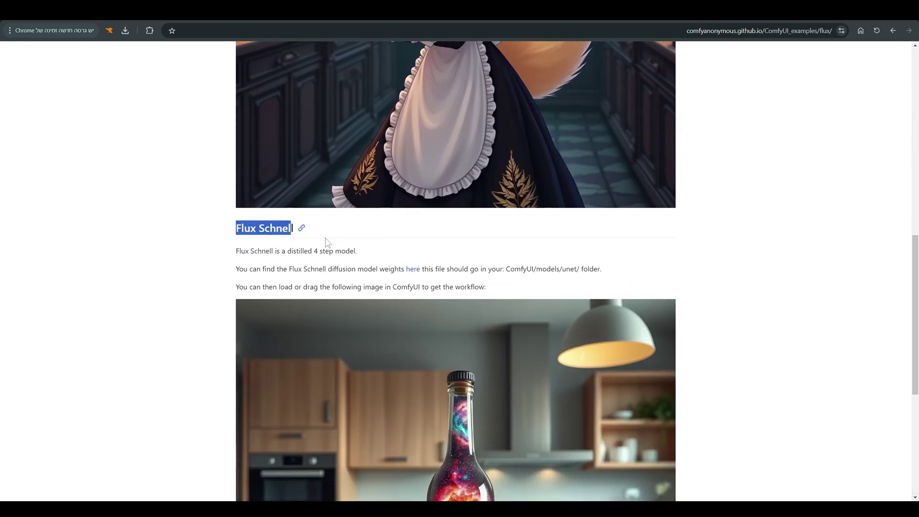
scroll(535, 246, "down", 1)
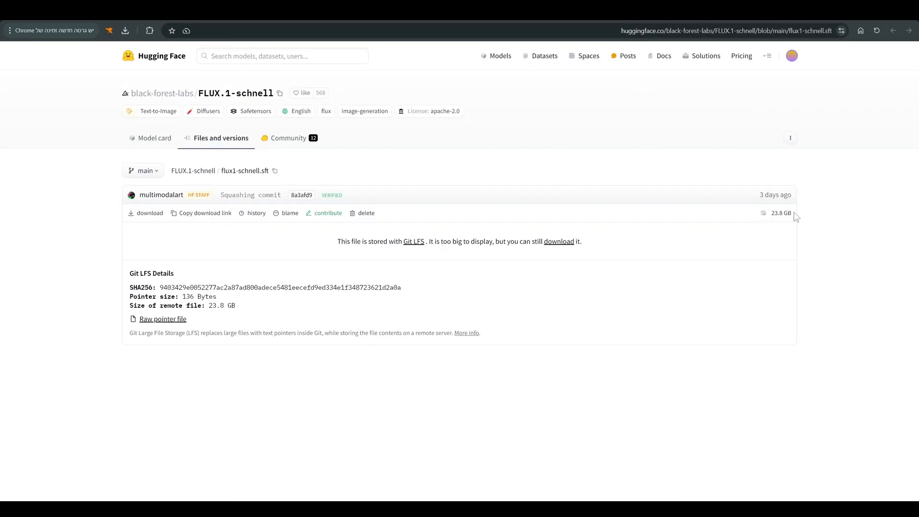
left_click_drag(505, 224, 582, 224)
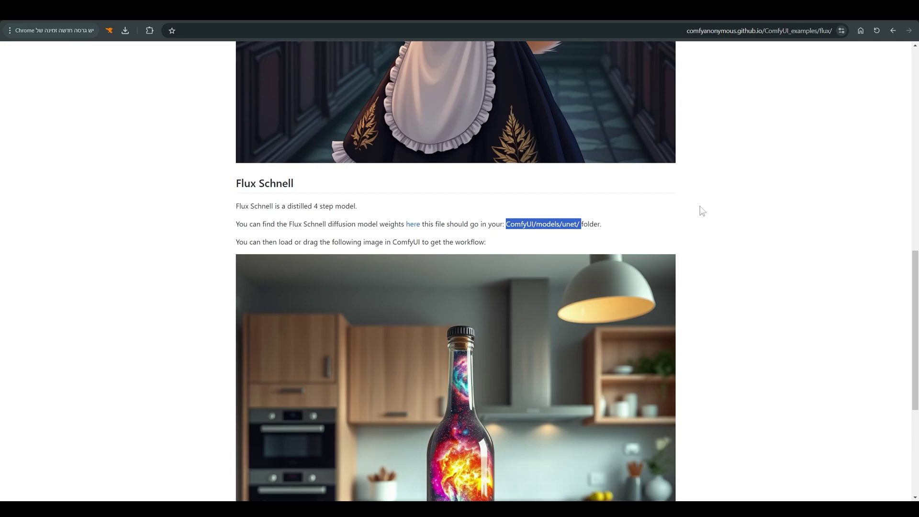
Drag the bottle example image onto ComfyUI to load the Flux Schnell workflow
scroll(735, 179, "down", 4)
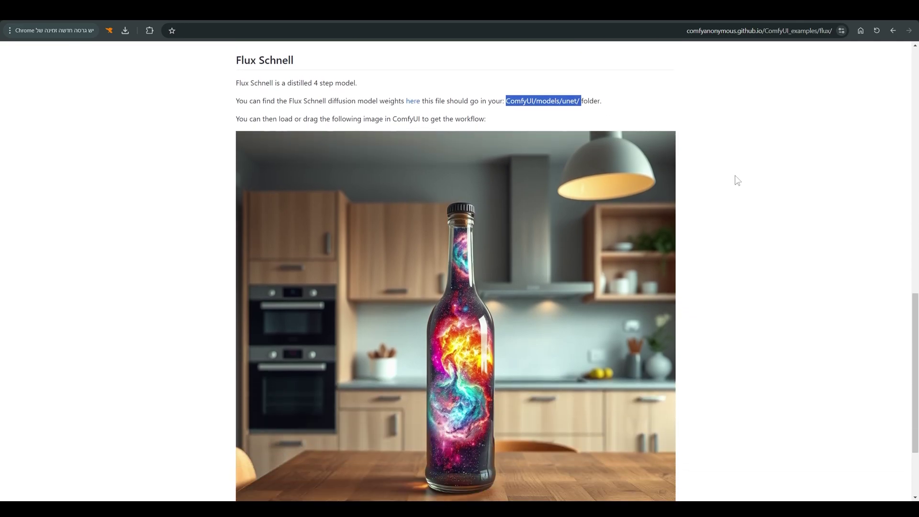
scroll(735, 180, "down", 1)
scroll(736, 180, "up", 1)
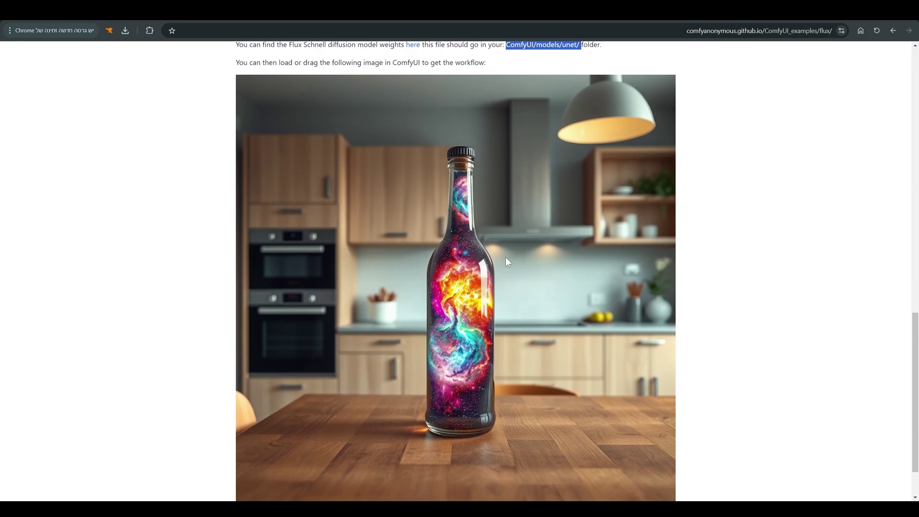
scroll(608, 223, "down", 1)
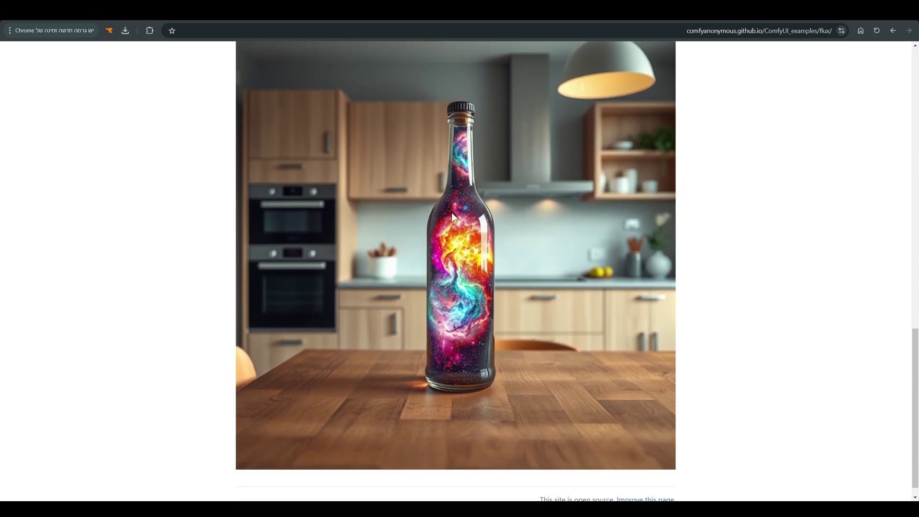
left_click_drag(447, 213, 406, 309)
Set DualCLIPLoader's clip_name1 to t5xxl_fp8_e4m3fn.safetensors
scroll(478, 310, "down", 4)
scroll(543, 322, "up", 13)
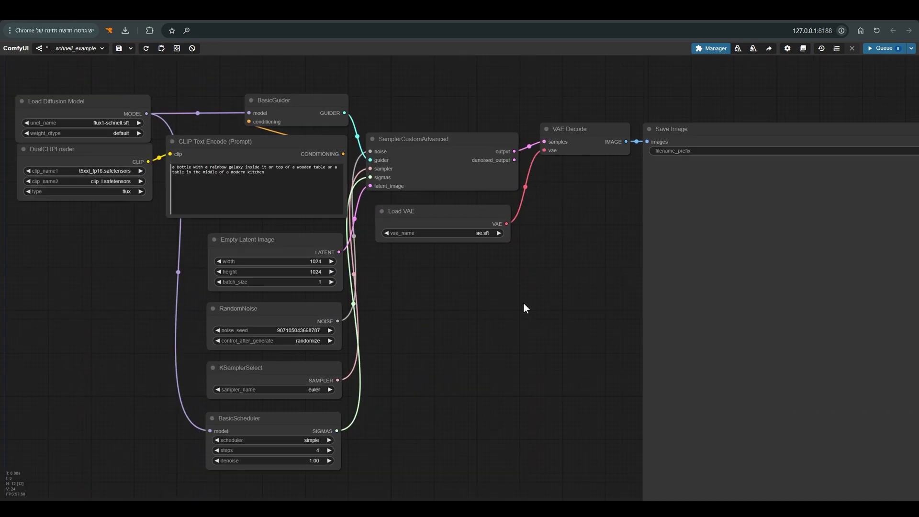
scroll(523, 302, "down", 2)
left_click_drag(521, 299, 476, 288)
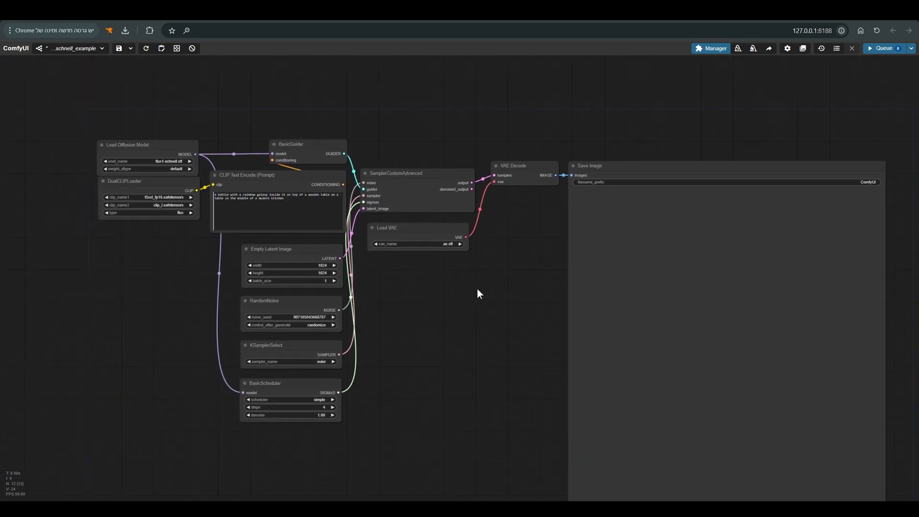
scroll(477, 289, "up", 2)
scroll(18, 191, "up", 7)
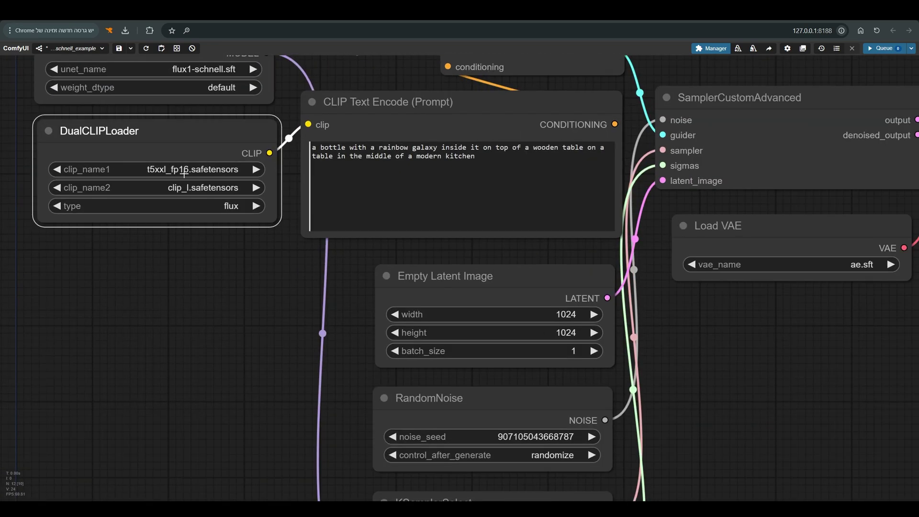
left_click(222, 168)
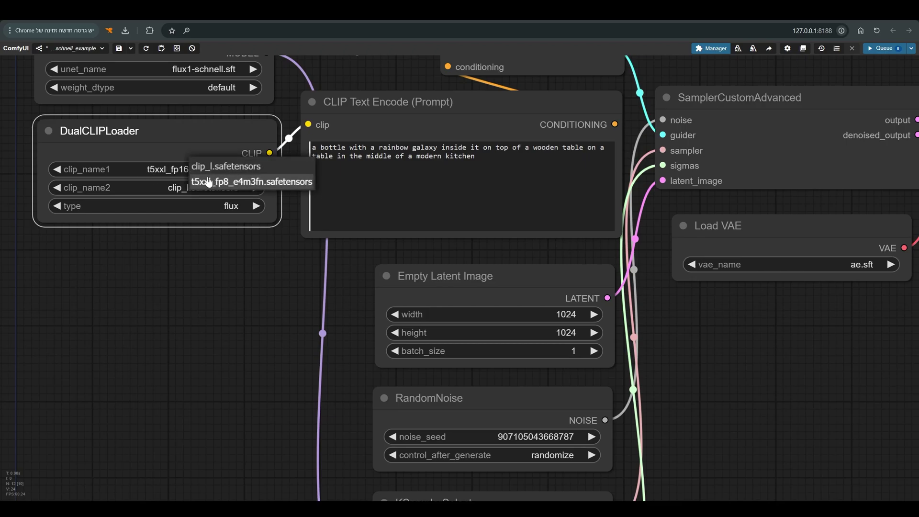
left_click(211, 181)
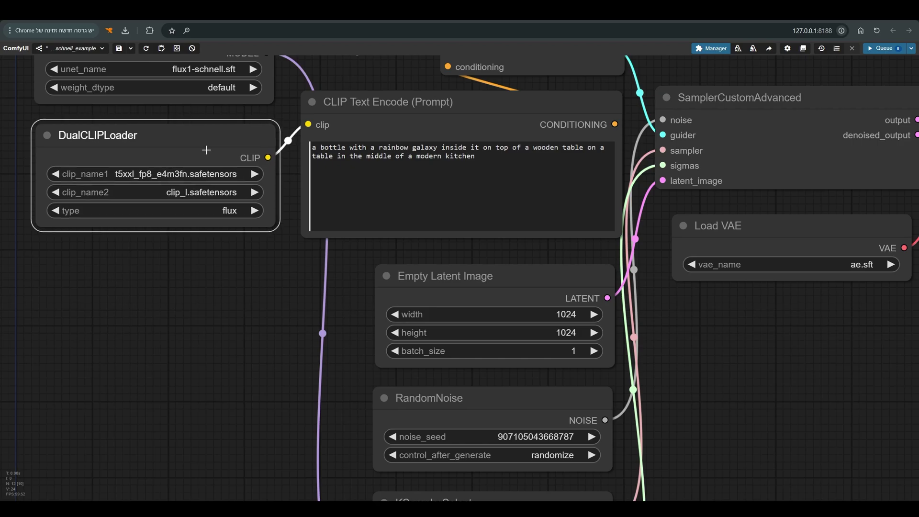
Bring the Load Diffusion Model node into view and select it
scroll(360, 75, "up", 2)
left_click_drag(362, 72, 387, 192)
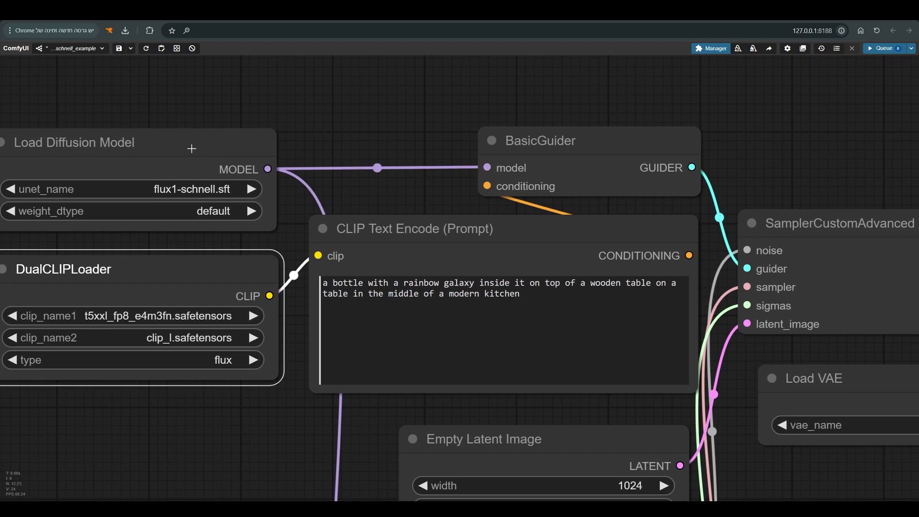
left_click_drag(191, 147, 199, 148)
scroll(221, 163, "down", 1)
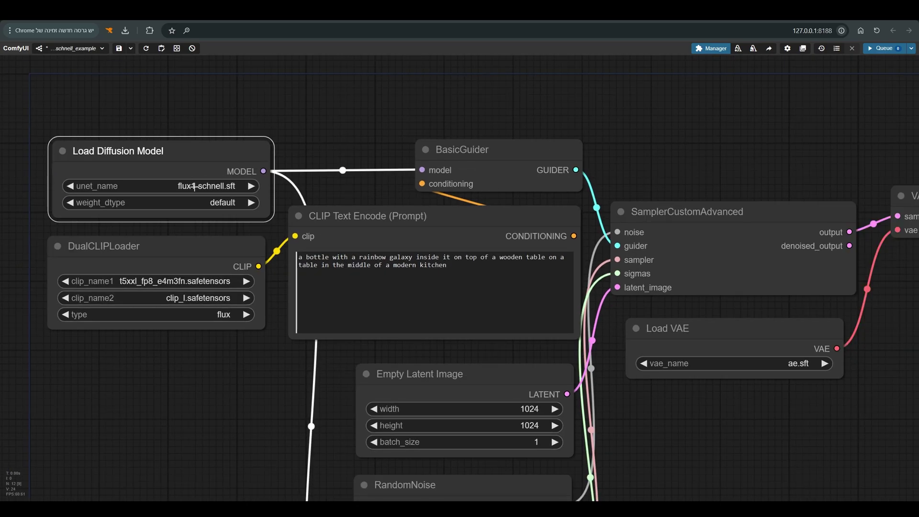
scroll(203, 188, "down", 3)
Set the RandomNoise node's control_after_generate to fixed
left_click_drag(418, 200, 406, 209)
left_click_drag(395, 265, 395, 263)
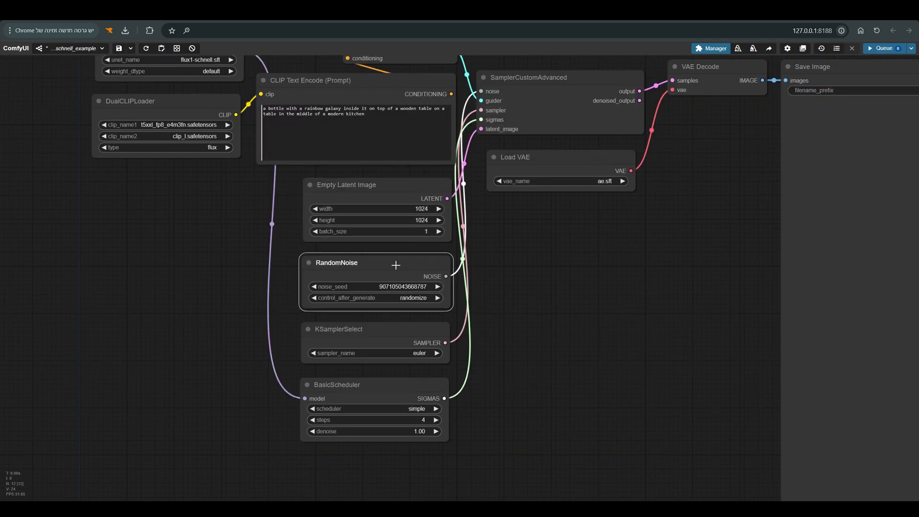
left_click(407, 298)
left_click(406, 298)
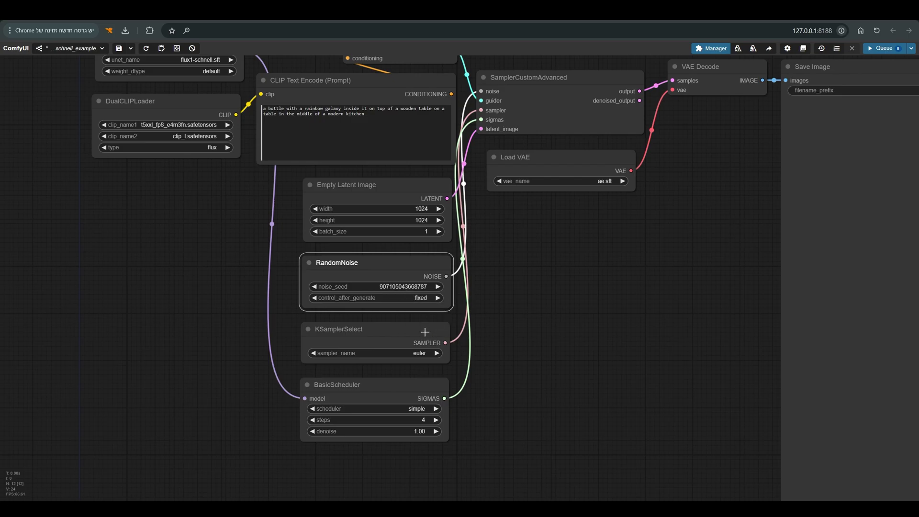
Inspect the KSamplerSelect, BasicScheduler, SamplerCustomAdvanced and Load VAE nodes
left_click_drag(403, 336, 404, 339)
left_click(417, 392)
scroll(406, 426, "up", 6)
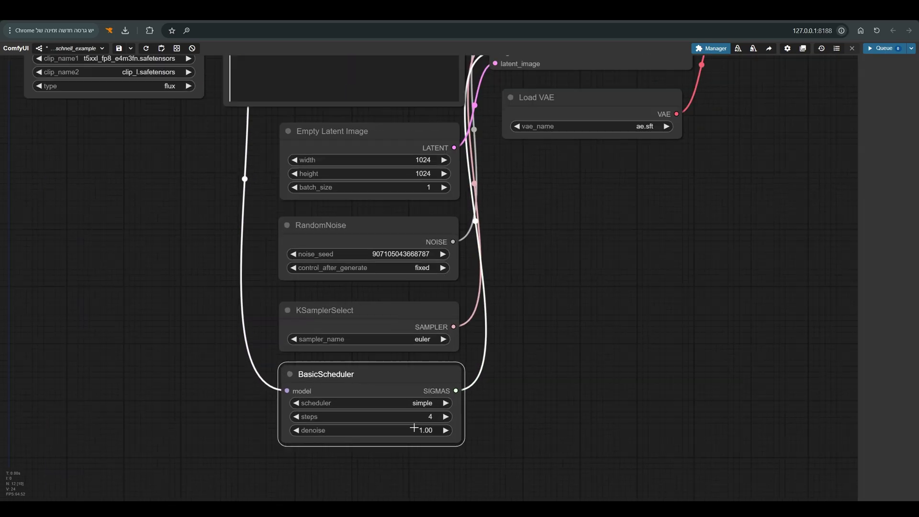
scroll(414, 425, "up", 1)
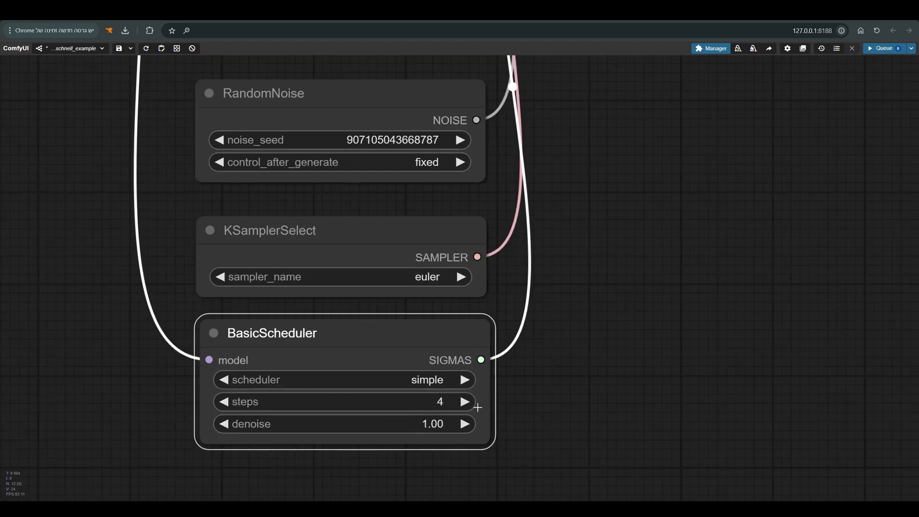
scroll(489, 404, "down", 6)
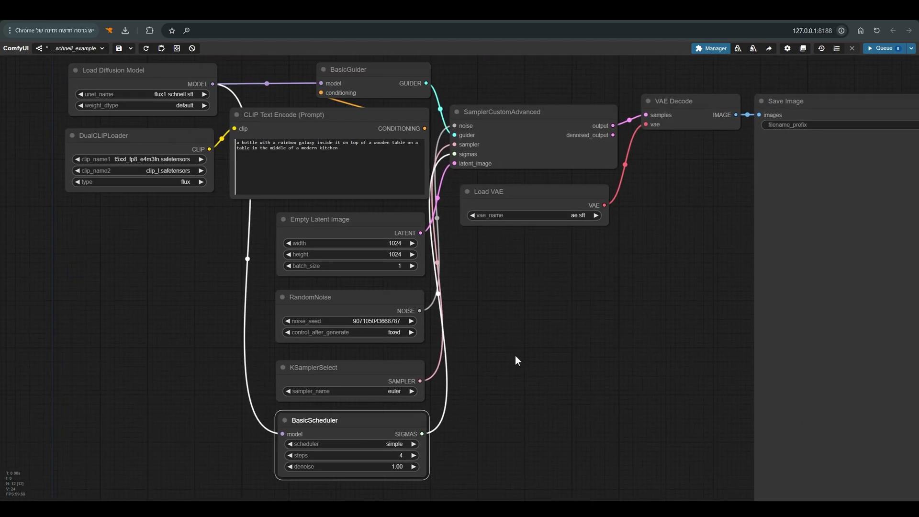
left_click_drag(468, 128, 471, 130)
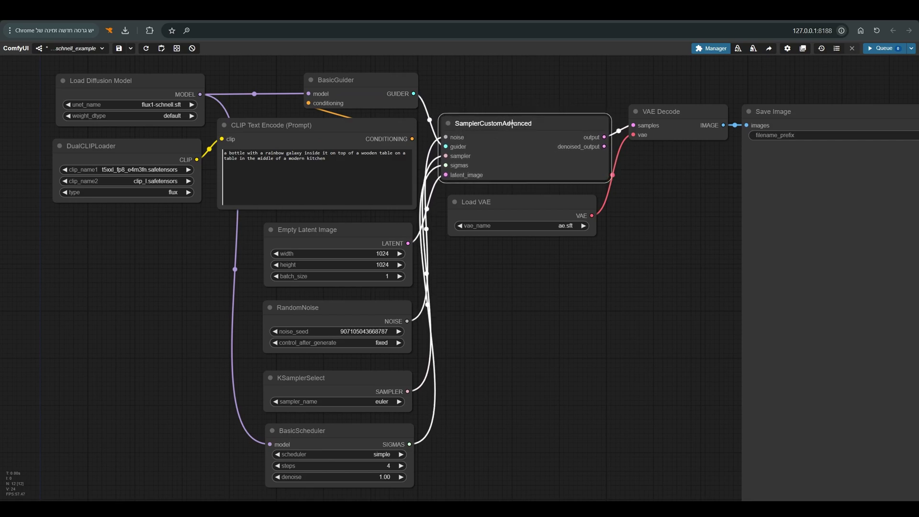
left_click_drag(535, 208, 538, 208)
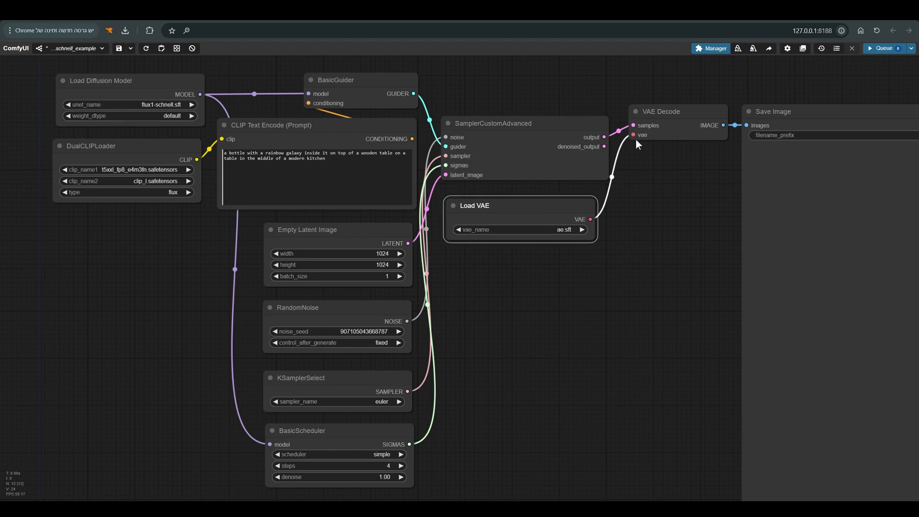
scroll(570, 200, "down", 4)
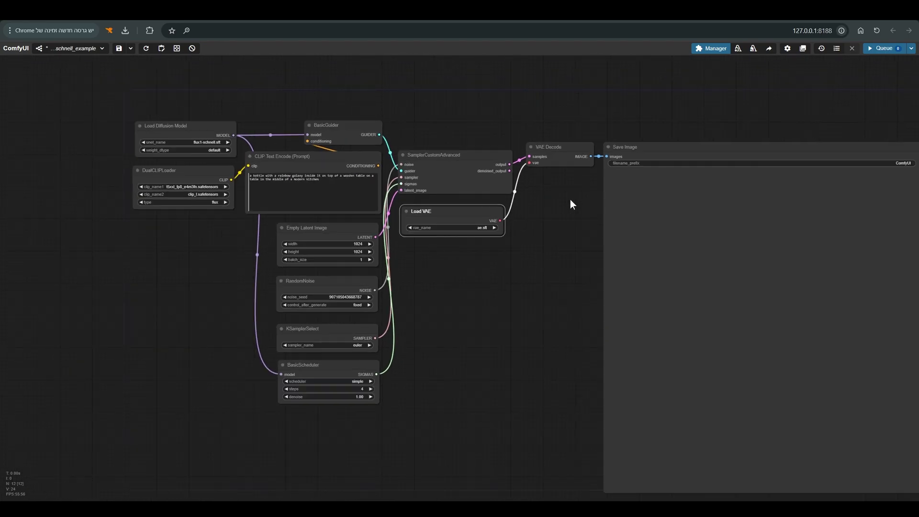
Replace the 'Pixel Easel' food-cart prompt with the rolling sand dunes at dusk description
left_click_drag(556, 197, 488, 154)
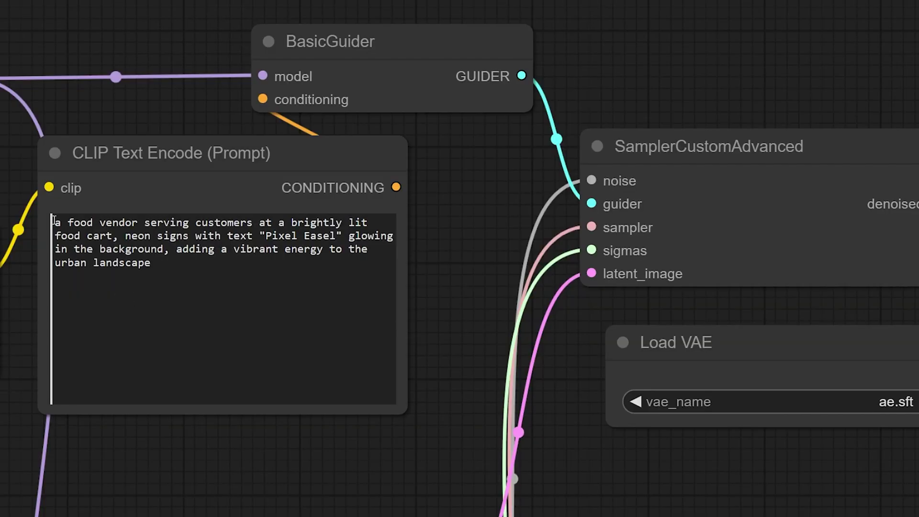
left_click_drag(54, 221, 371, 261)
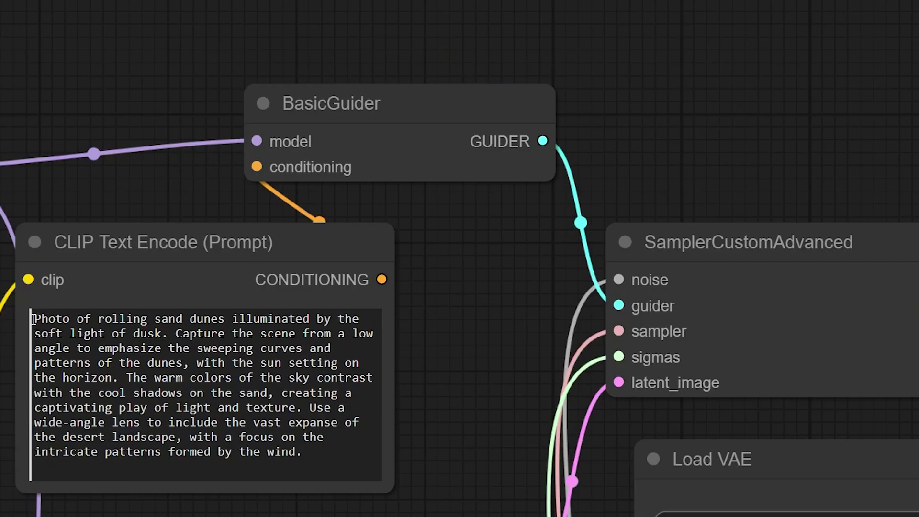
Select the sand dunes prompt text in the CLIP Text Encode box
left_click_drag(33, 319, 392, 460)
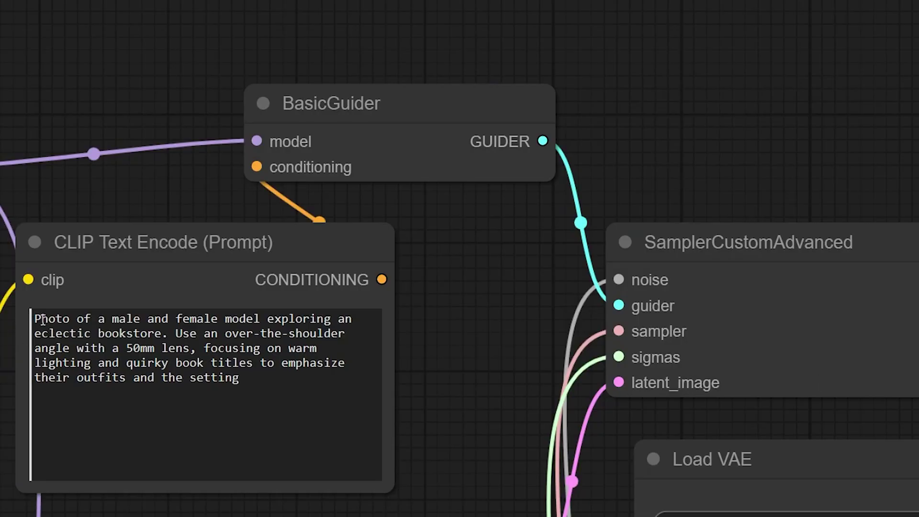
Replace the bookstore prompt with the woman holding a body cream jar by the sea
left_click(34, 319)
left_click_drag(34, 318, 345, 384)
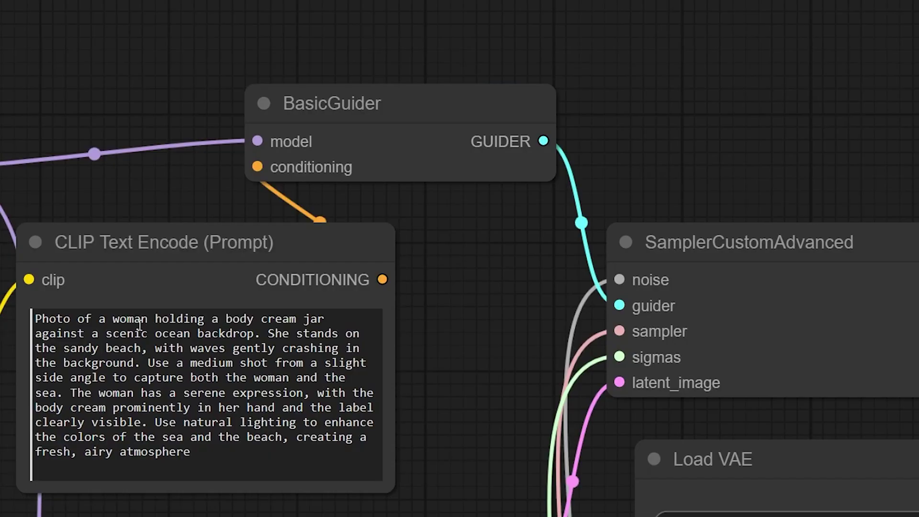
Select the body cream beach prompt text in the prompt box
left_click_drag(36, 318, 317, 446)
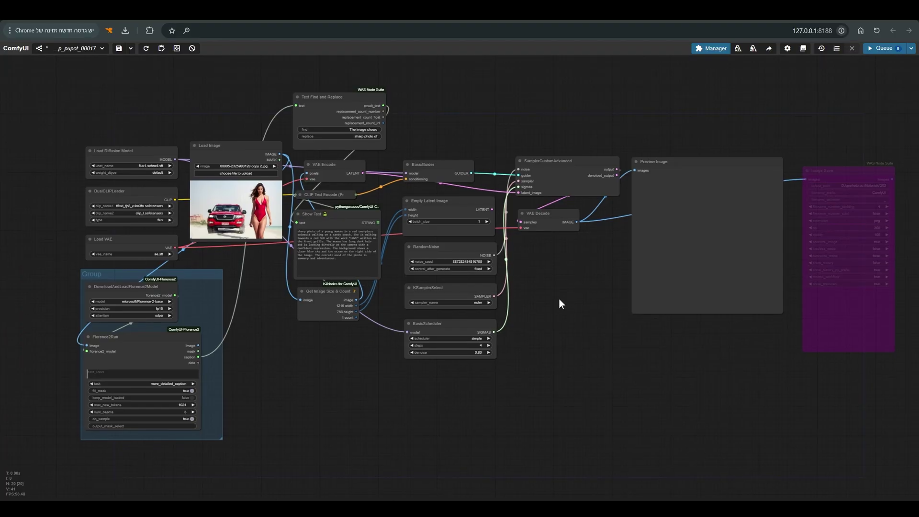
scroll(555, 304, "up", 1)
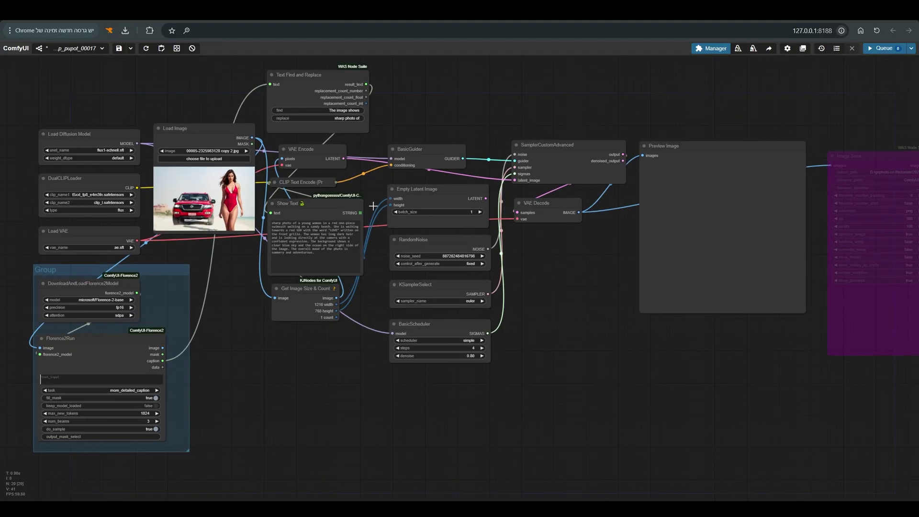
scroll(335, 90, "down", 2)
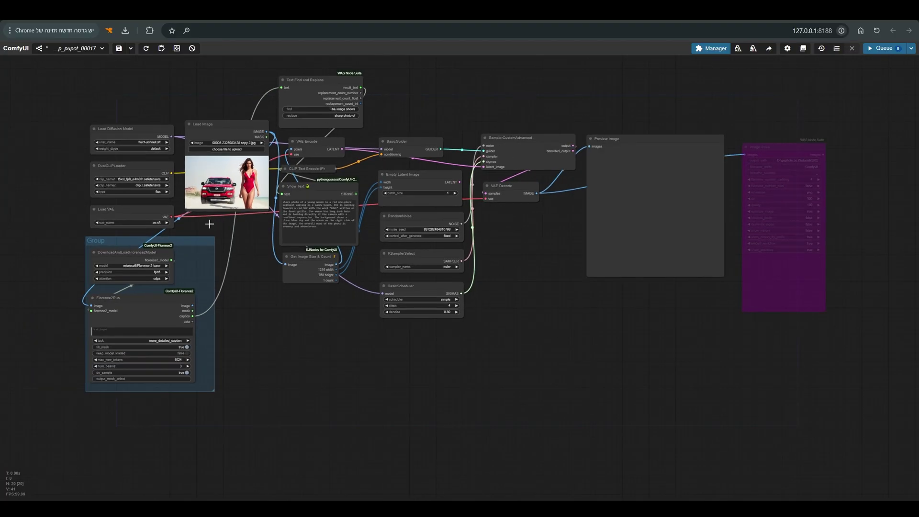
left_click_drag(184, 243, 186, 257)
scroll(329, 306, "left", 1)
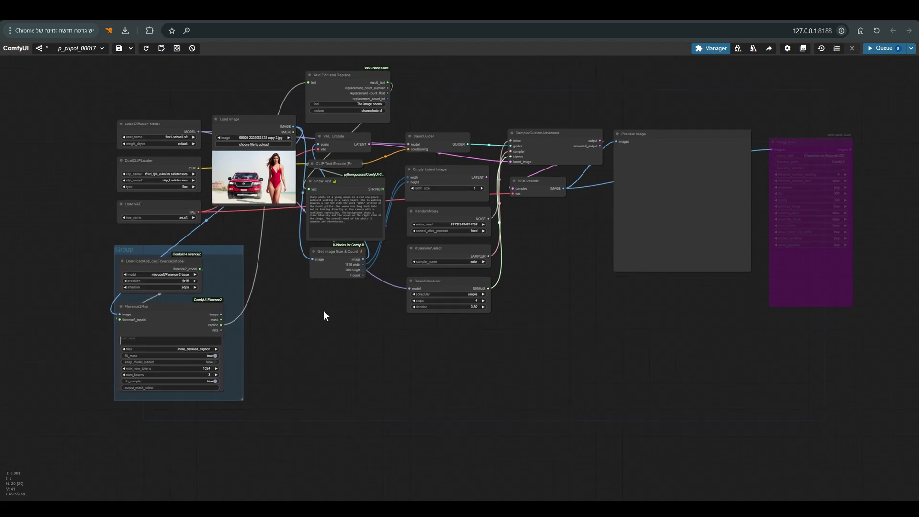
scroll(378, 296, "up", 4)
scroll(378, 300, "up", 4)
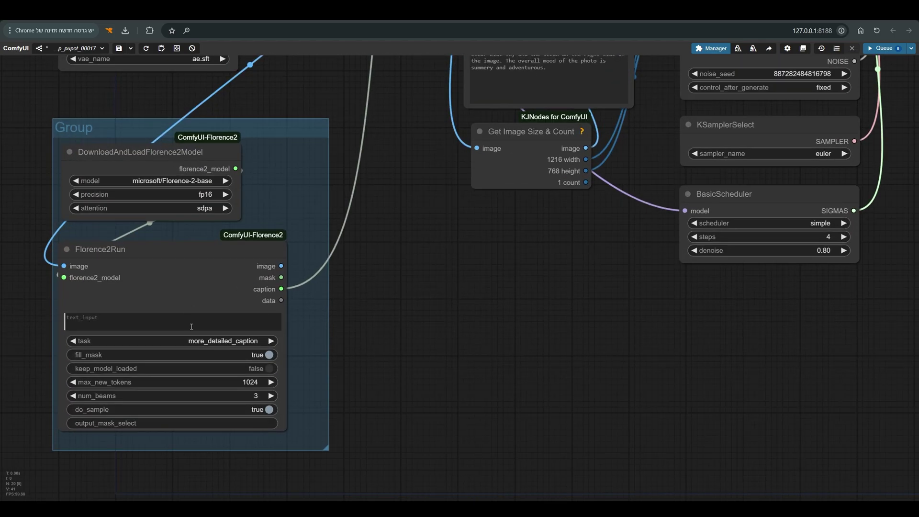
left_click(221, 344)
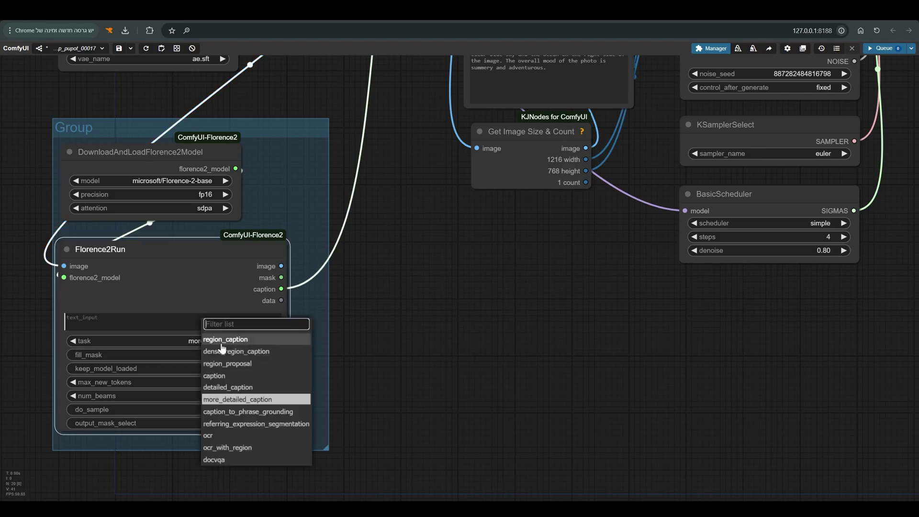
left_click(245, 400)
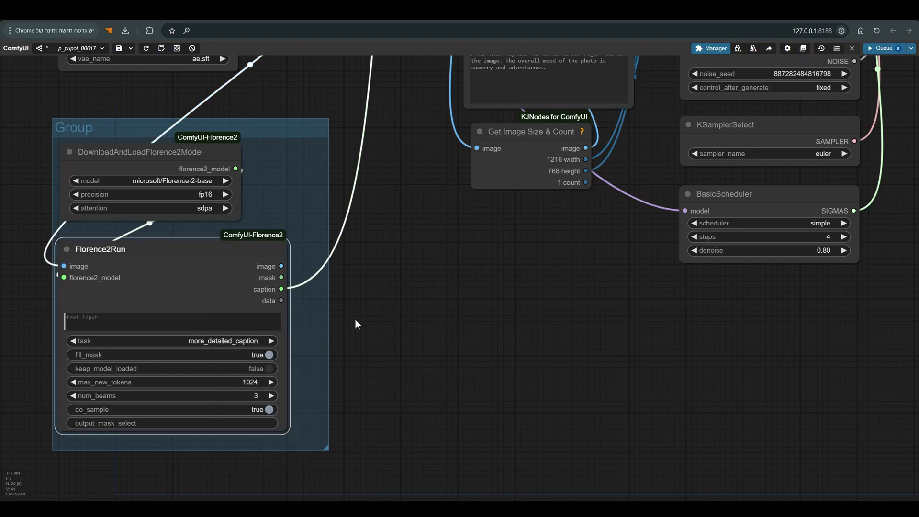
scroll(355, 320, "down", 3)
left_click_drag(370, 272, 369, 284)
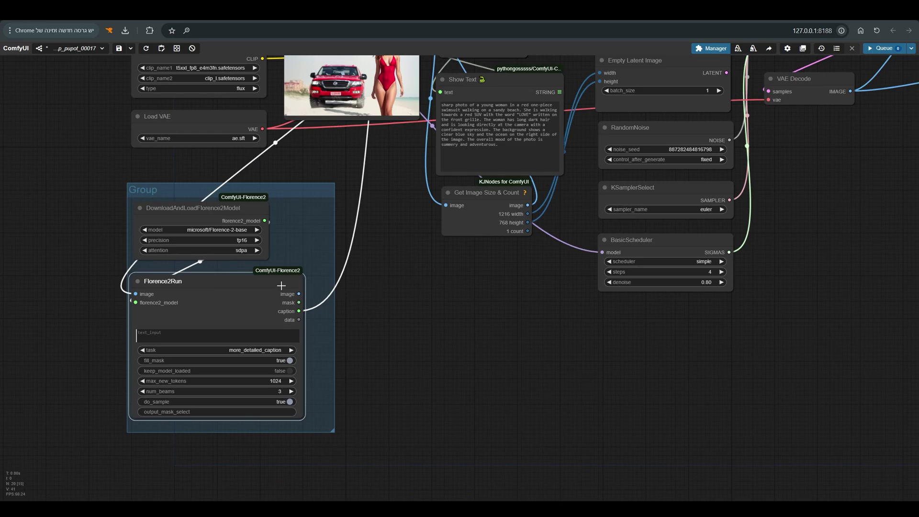
scroll(398, 229, "up", 3)
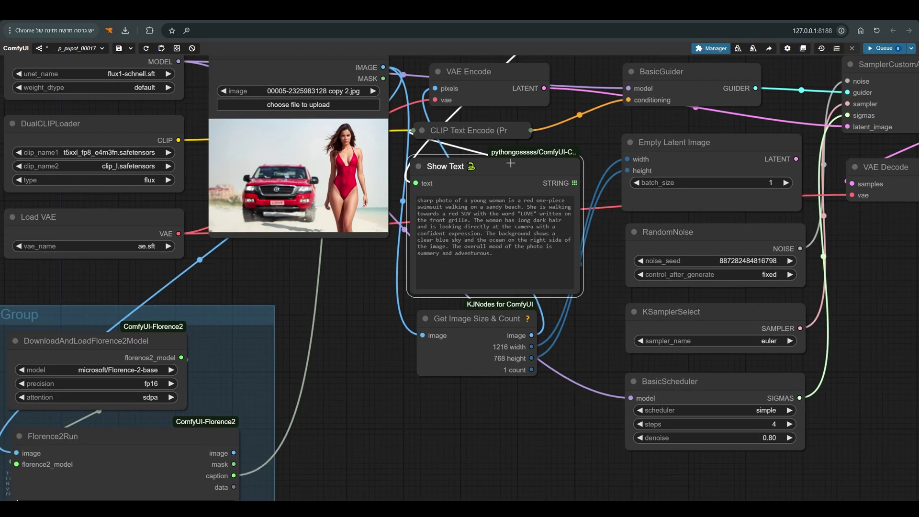
scroll(510, 163, "down", 3)
scroll(500, 96, "up", 1)
scroll(504, 84, "up", 2)
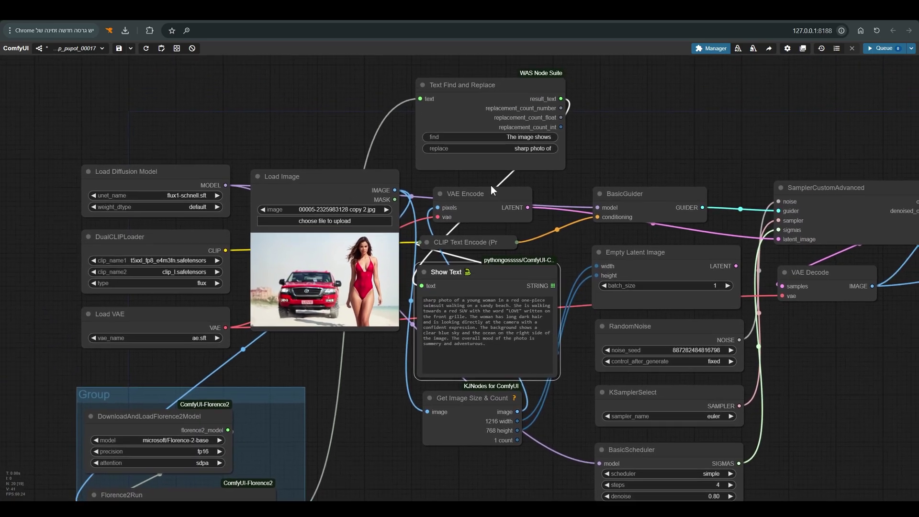
left_click_drag(490, 168, 490, 175)
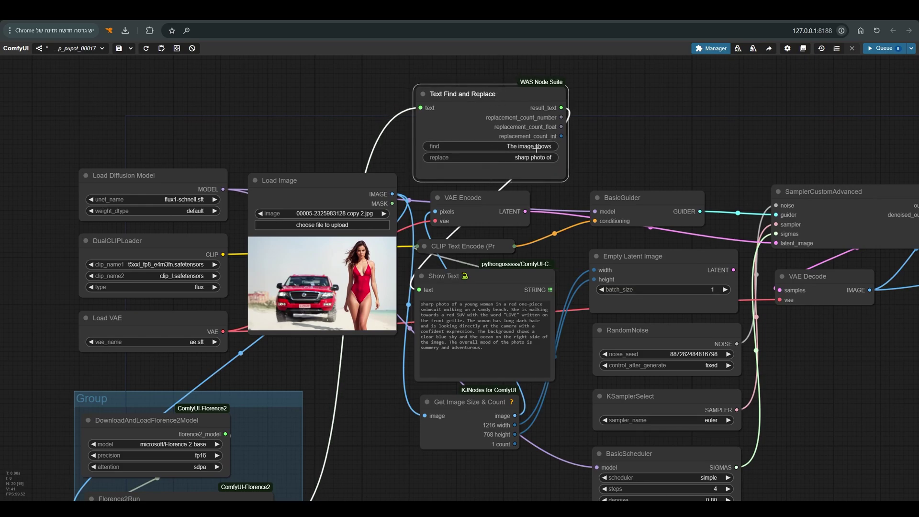
left_click(423, 94)
left_click(423, 94)
scroll(492, 337, "up", 4)
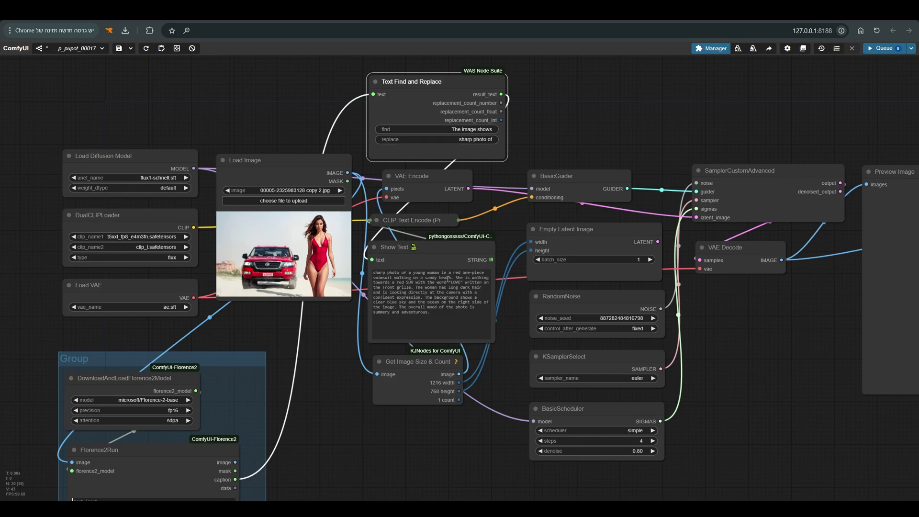
Collapse Text Find and Replace, place it above VAE Encode, and reconnect the pixels link
left_click(375, 82)
left_click_drag(390, 80, 397, 145)
left_click_drag(413, 182, 407, 185)
left_click_drag(332, 166, 330, 166)
left_click_drag(381, 192, 381, 193)
left_click(424, 179)
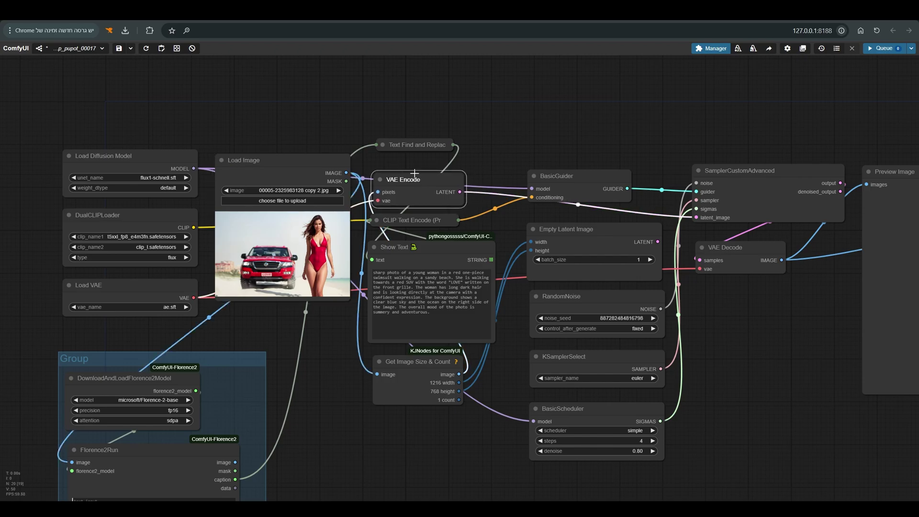
Nudge Get Image Size & Count into place and check Empty Latent Image and BasicScheduler
scroll(449, 358, "up", 5)
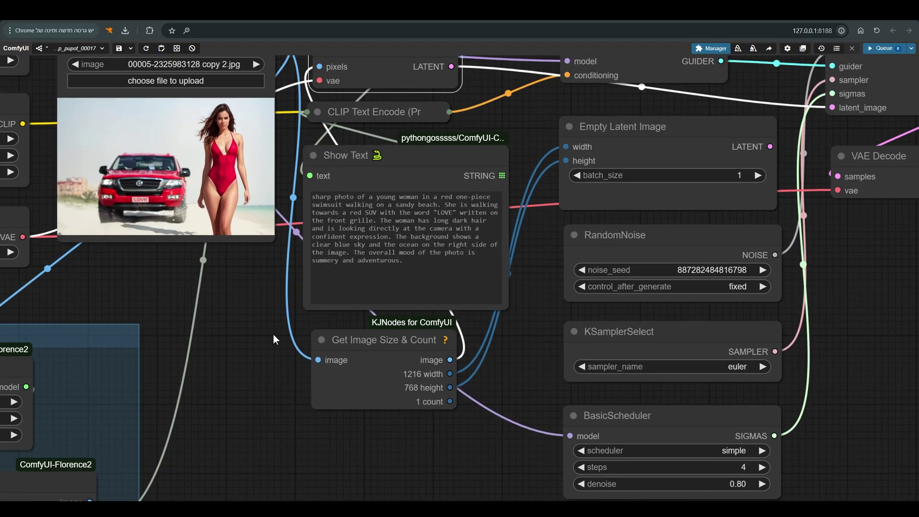
left_click(361, 348)
left_click_drag(361, 348, 363, 342)
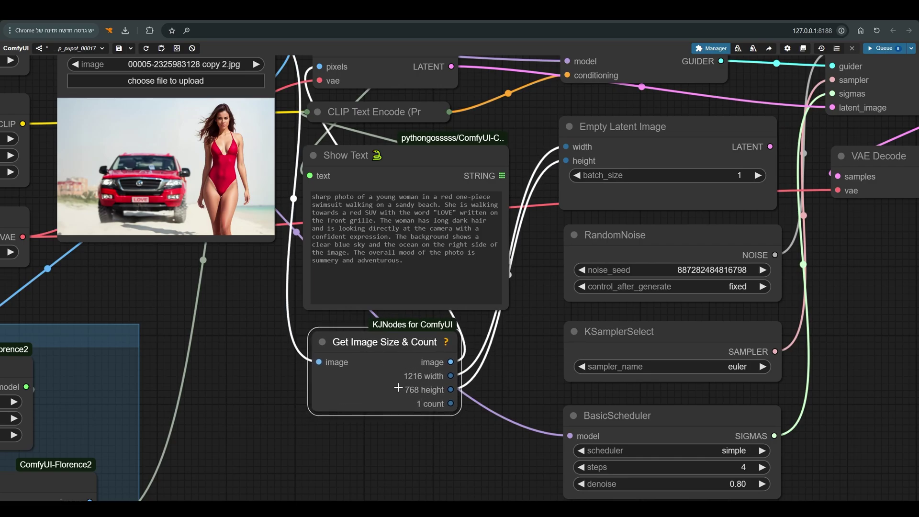
scroll(420, 369, "down", 4)
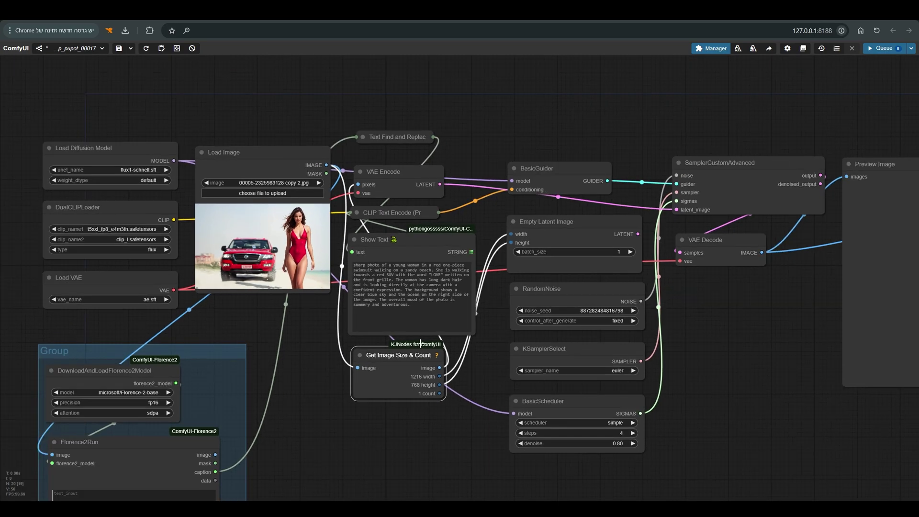
scroll(478, 210, "up", 1)
left_click(543, 217)
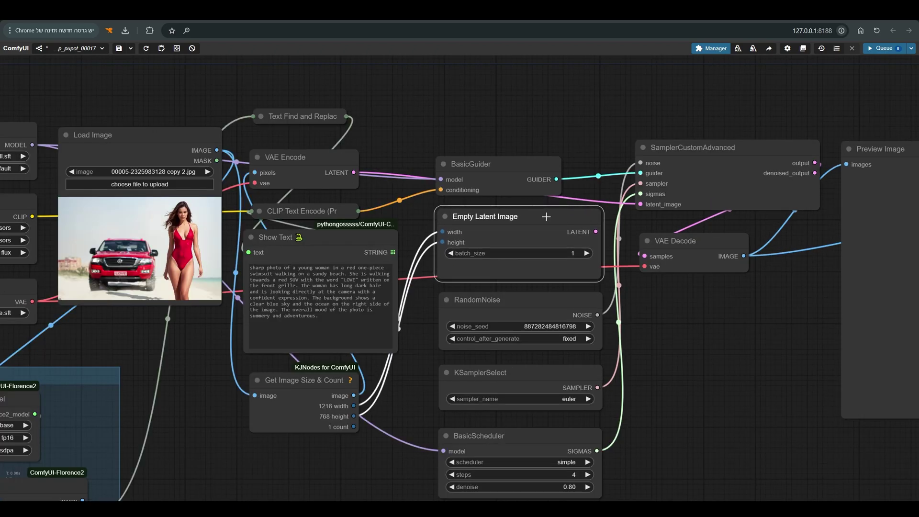
scroll(543, 217, "down", 5)
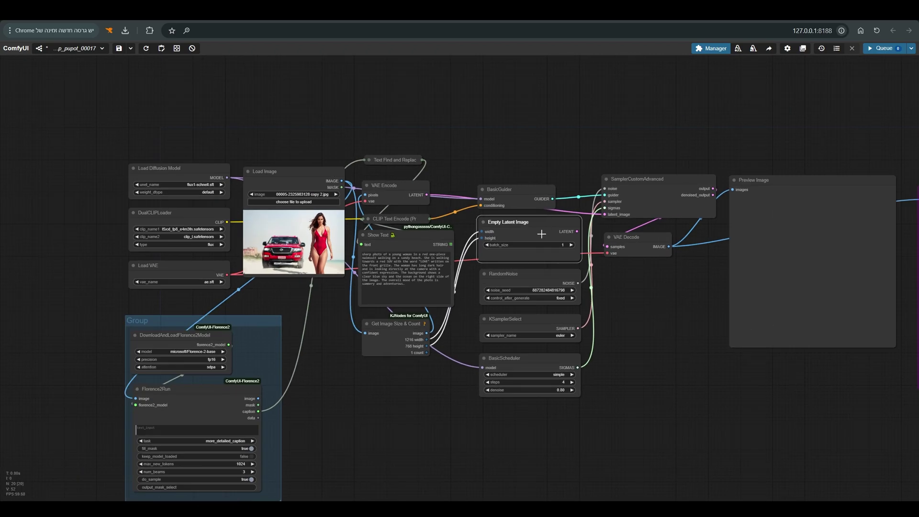
scroll(654, 335, "down", 2)
left_click_drag(651, 341, 536, 248)
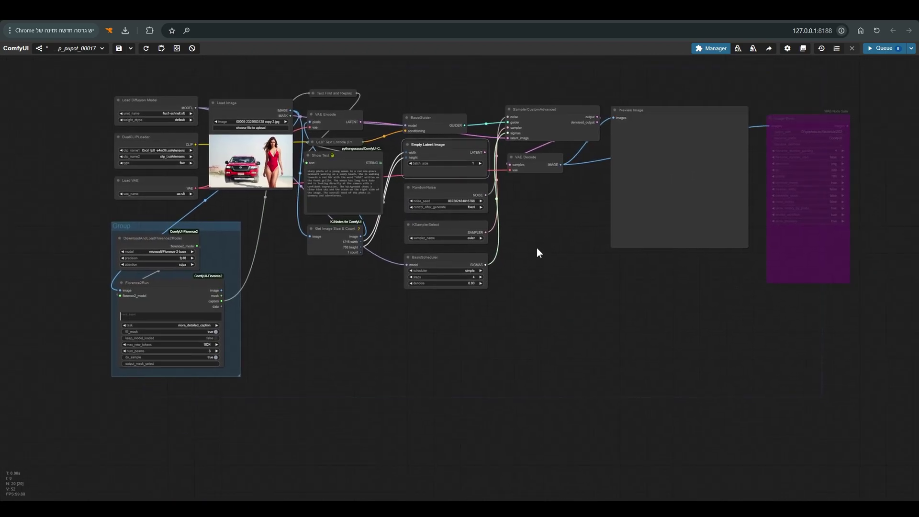
left_click(458, 259)
Change BasicScheduler's denoise from 0.80 to 1.00, keeping simple scheduling at 4 steps
left_click_drag(459, 259, 457, 256)
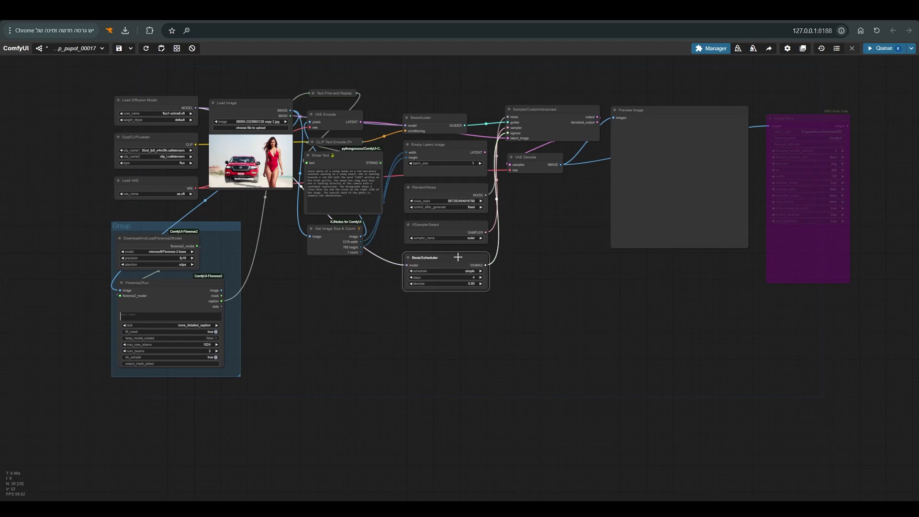
scroll(470, 287, "up", 10)
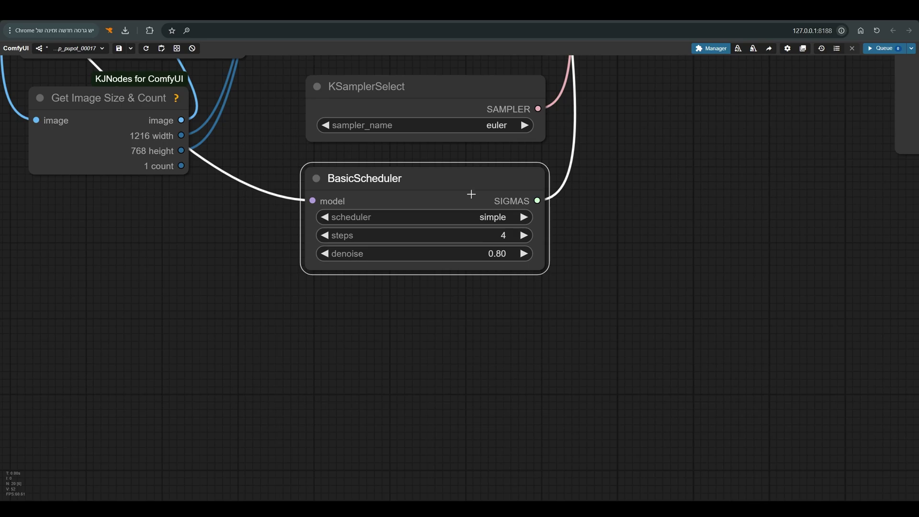
left_click_drag(471, 193, 466, 186)
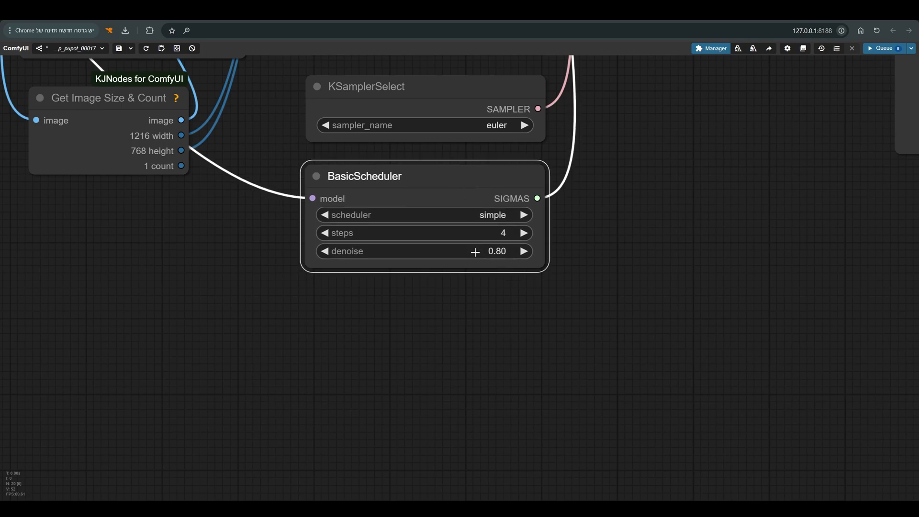
scroll(476, 260, "up", 3)
scroll(474, 259, "down", 3)
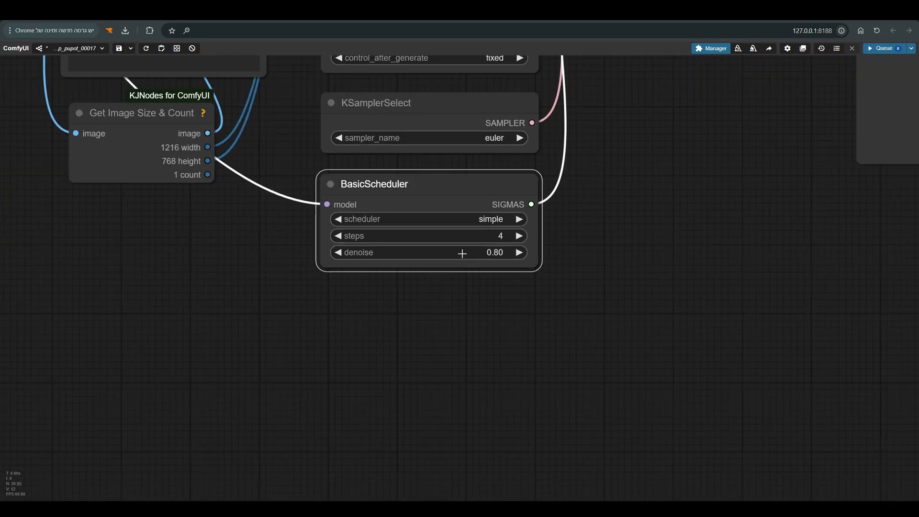
left_click_drag(462, 252, 474, 253)
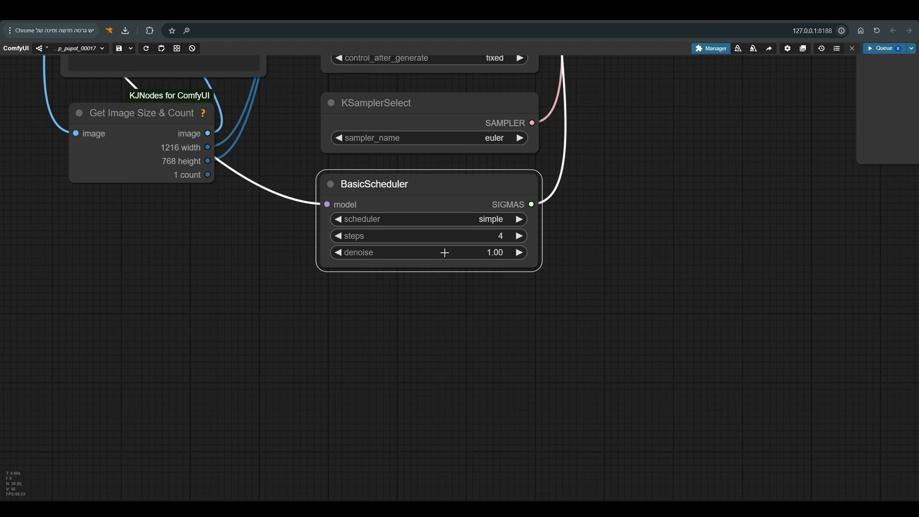